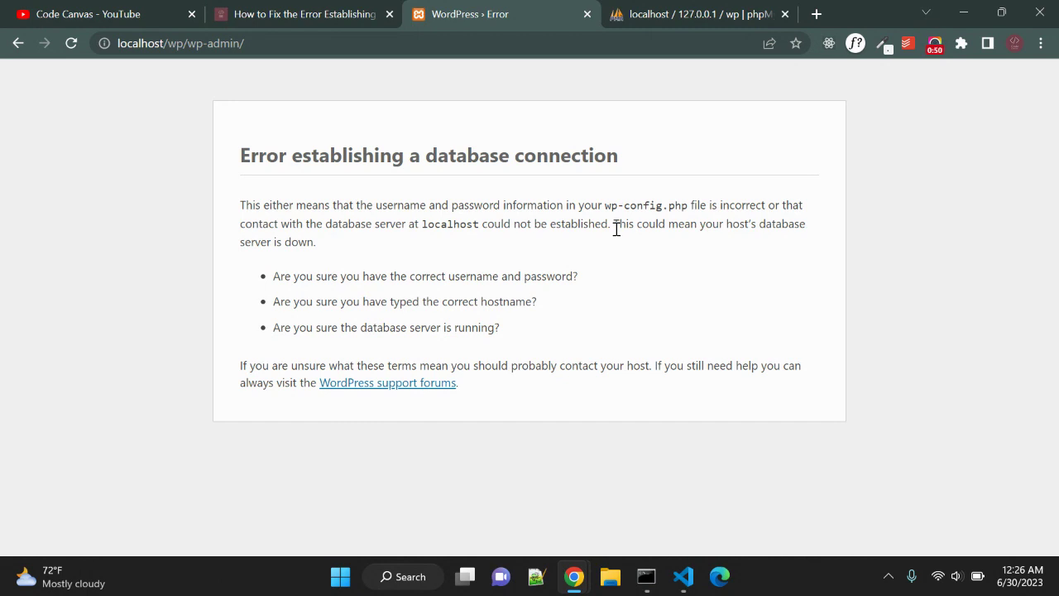
Read the six database-connection fixes in the 'How to Fix' guide, then return to the WordPress error tab.
{"action": "left_click", "coordinate": [299, 23]}
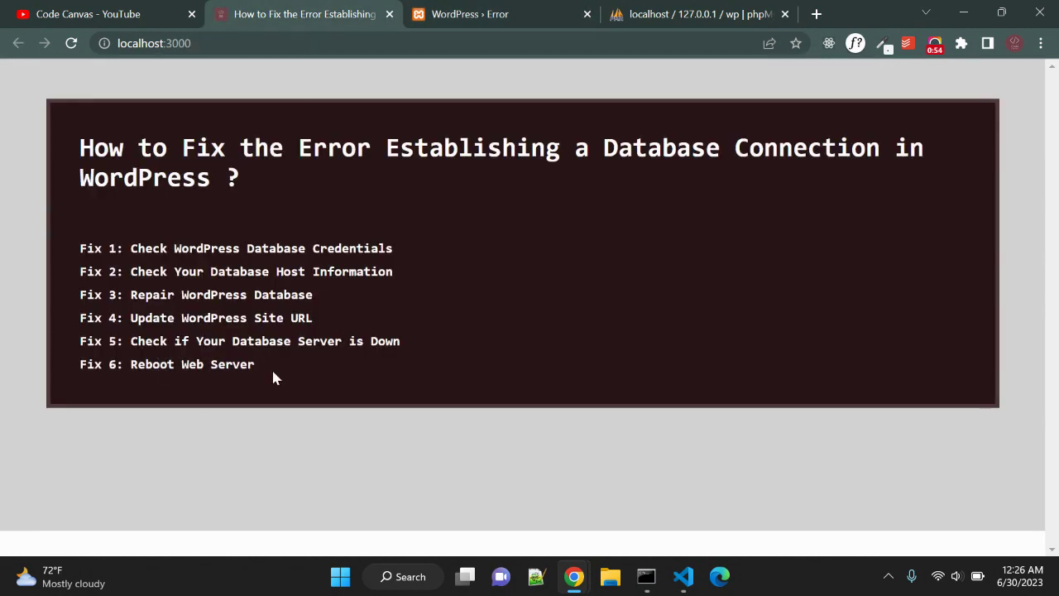
{"action": "left_click_drag", "start_coordinate": [271, 366], "coordinate": [80, 256]}
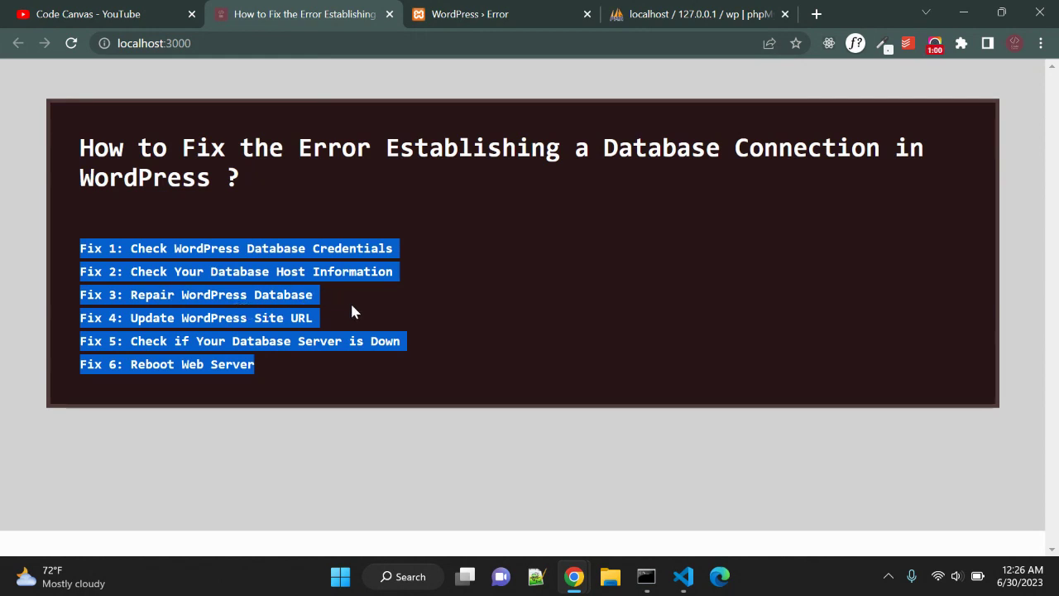
{"action": "left_click", "coordinate": [468, 280]}
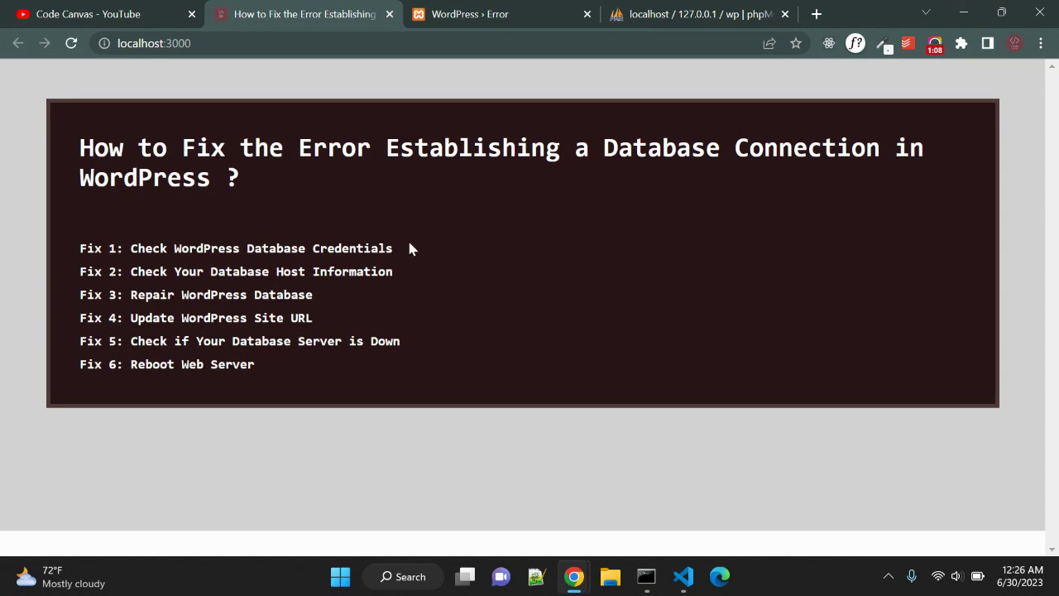
{"action": "left_click", "coordinate": [491, 10]}
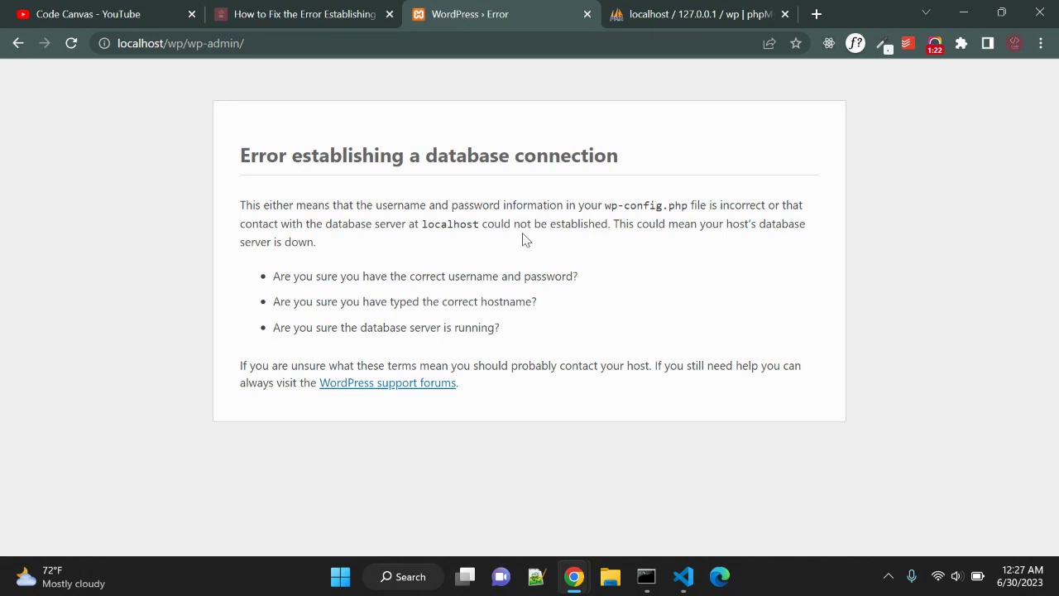
Check that the DB_NAME line in wp-config.php names the database 'wp', then switch back to Chrome.
{"action": "left_click", "coordinate": [682, 577]}
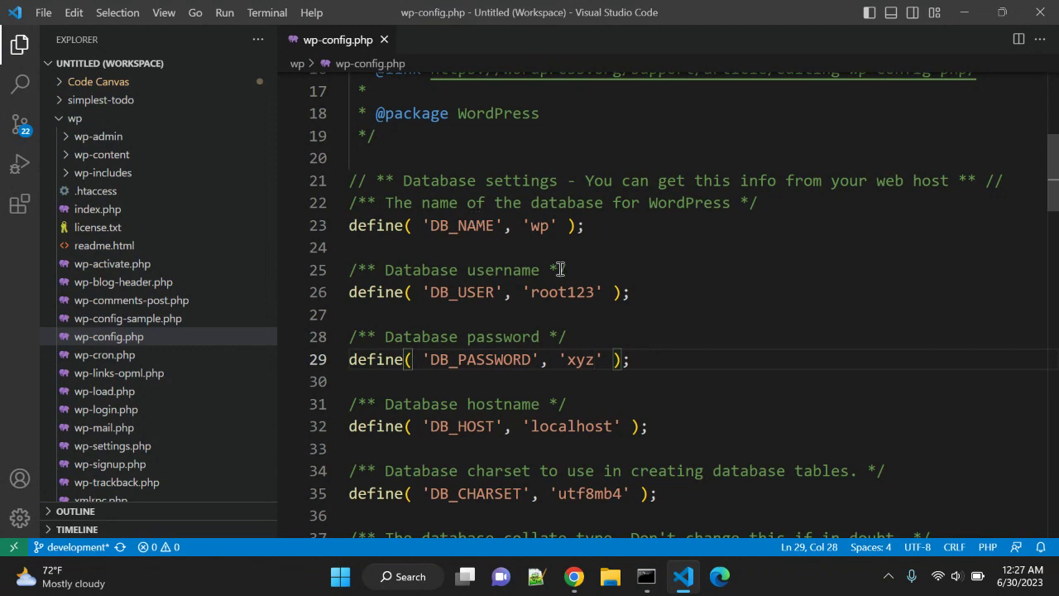
{"action": "left_click", "coordinate": [20, 46]}
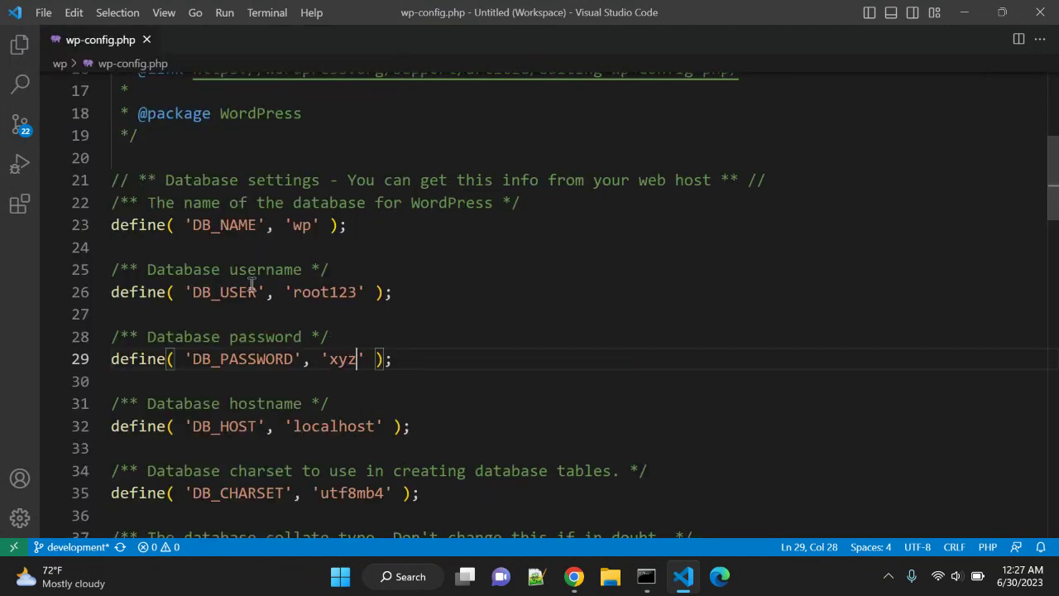
{"action": "double_click", "coordinate": [231, 226]}
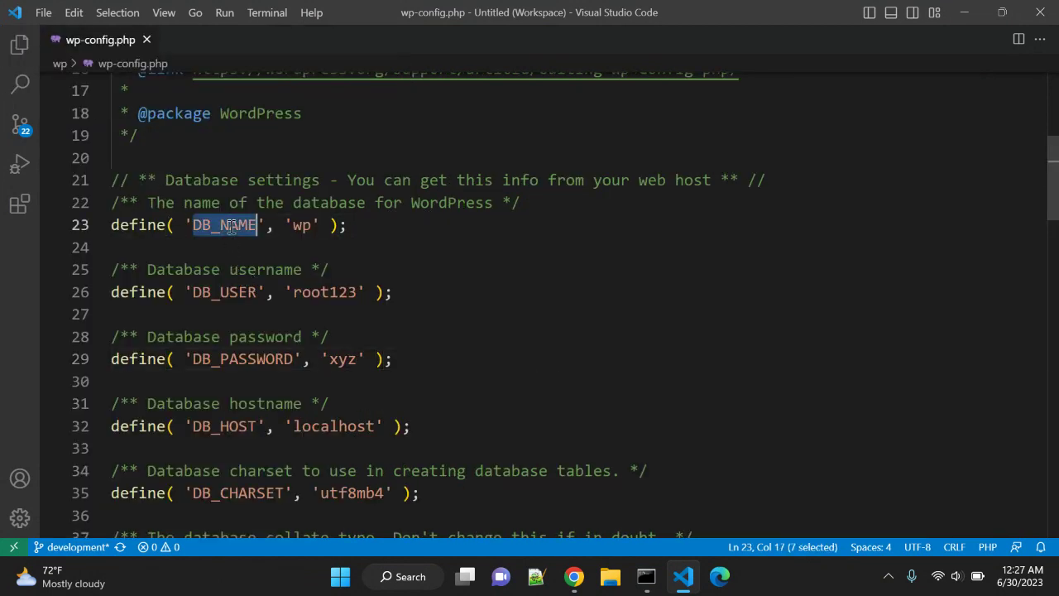
{"action": "double_click", "coordinate": [145, 225]}
{"action": "double_click", "coordinate": [211, 226]}
{"action": "double_click", "coordinate": [302, 225]}
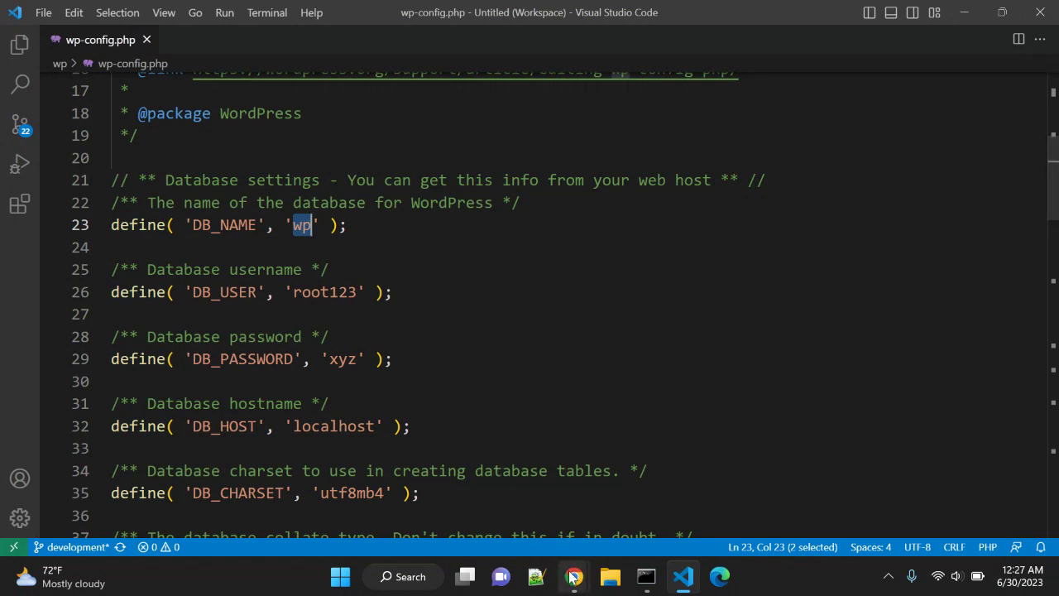
{"action": "left_click", "coordinate": [573, 576]}
{"action": "left_click", "coordinate": [488, 484]}
Show the wp database's table list in phpMyAdmin and focus the 'Containing the word' filter box.
{"action": "left_click", "coordinate": [659, 26]}
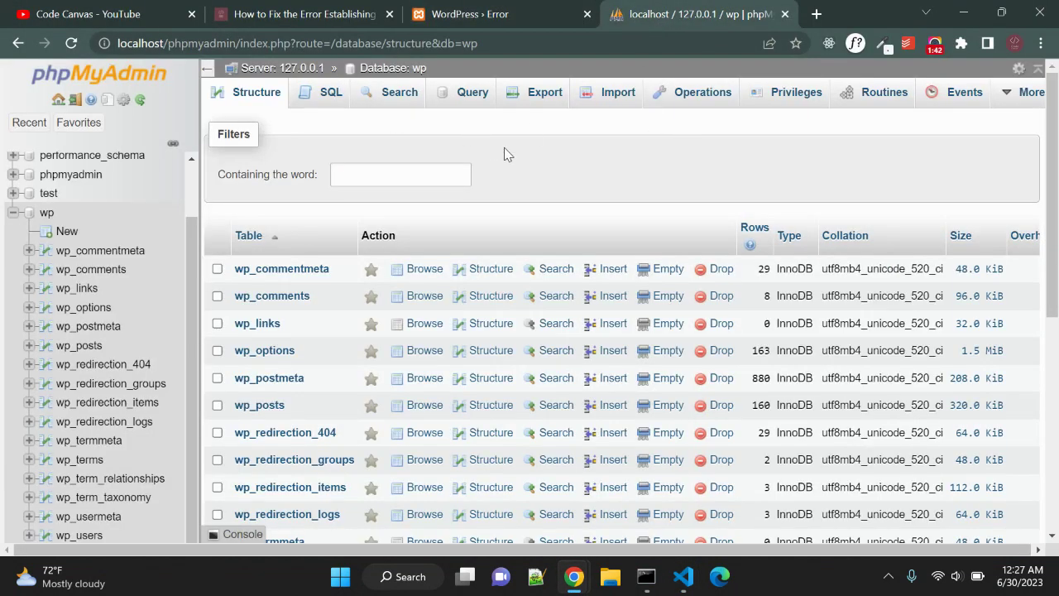
{"action": "left_click", "coordinate": [365, 177]}
Change DB_USER in wp-config.php to 'root' and reload the WordPress admin page.
{"action": "left_click", "coordinate": [683, 577]}
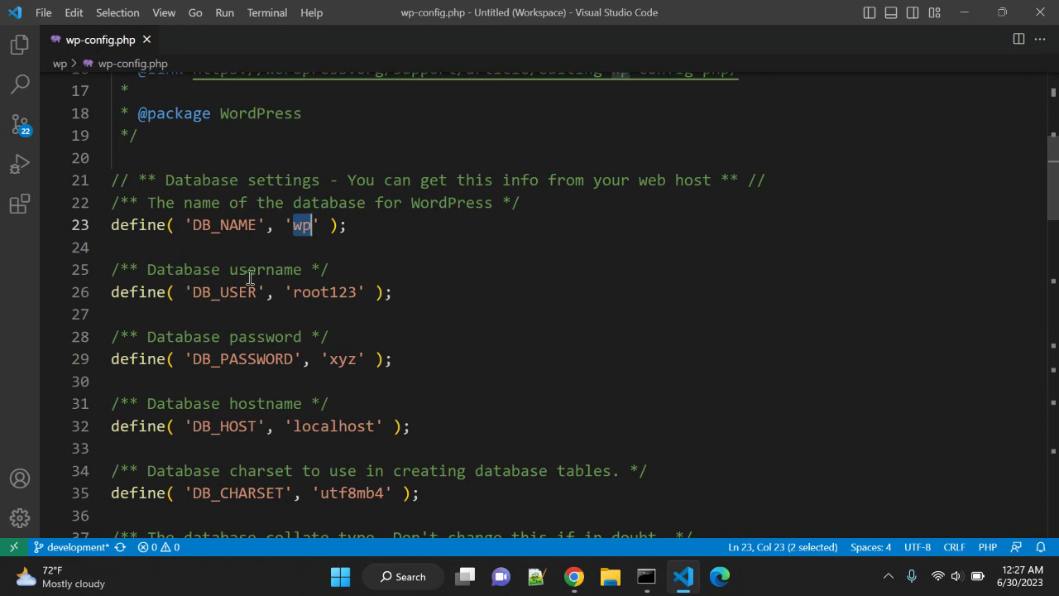
{"action": "double_click", "coordinate": [347, 293]}
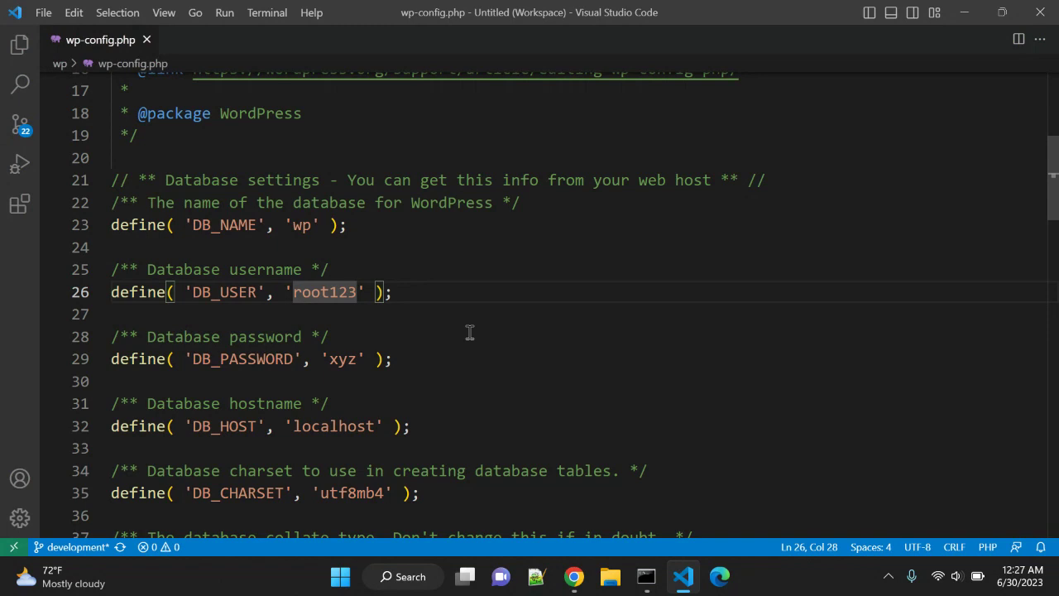
{"action": "key", "text": "Right"}
{"action": "key", "text": "BackSpace"}
{"action": "key", "text": "BackSpace"}
{"action": "key", "text": "BackSpace"}
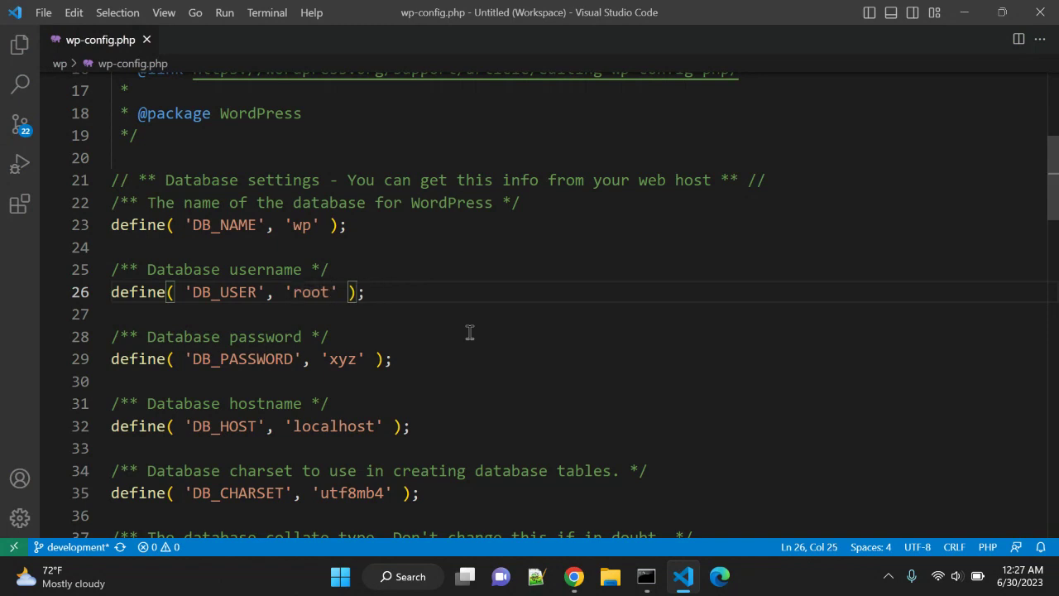
{"action": "key", "text": "alt+Tab"}
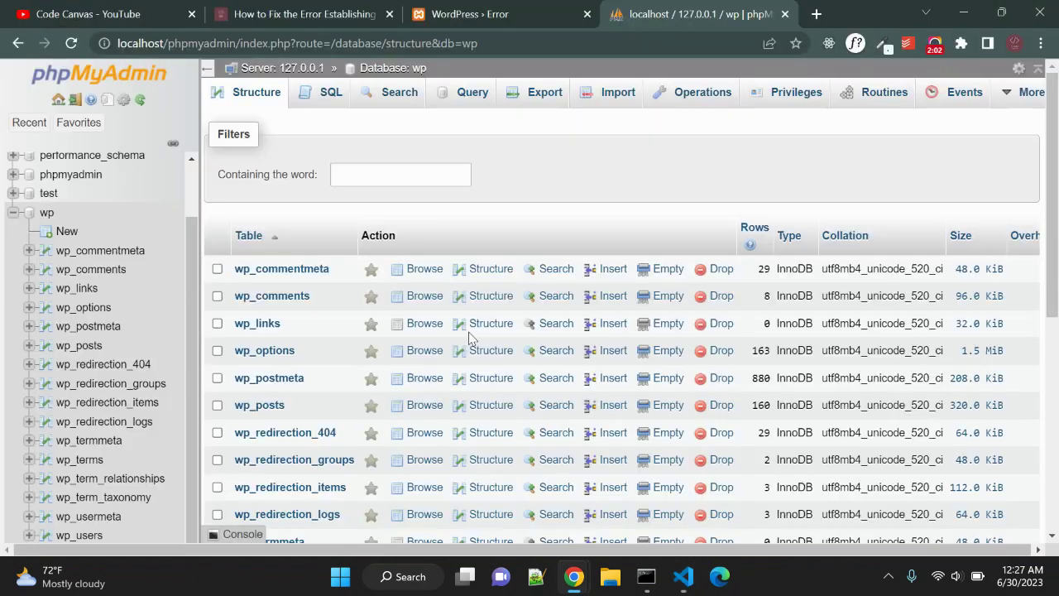
{"action": "key", "text": "ctrl+Page_Up"}
{"action": "key", "text": "F5"}
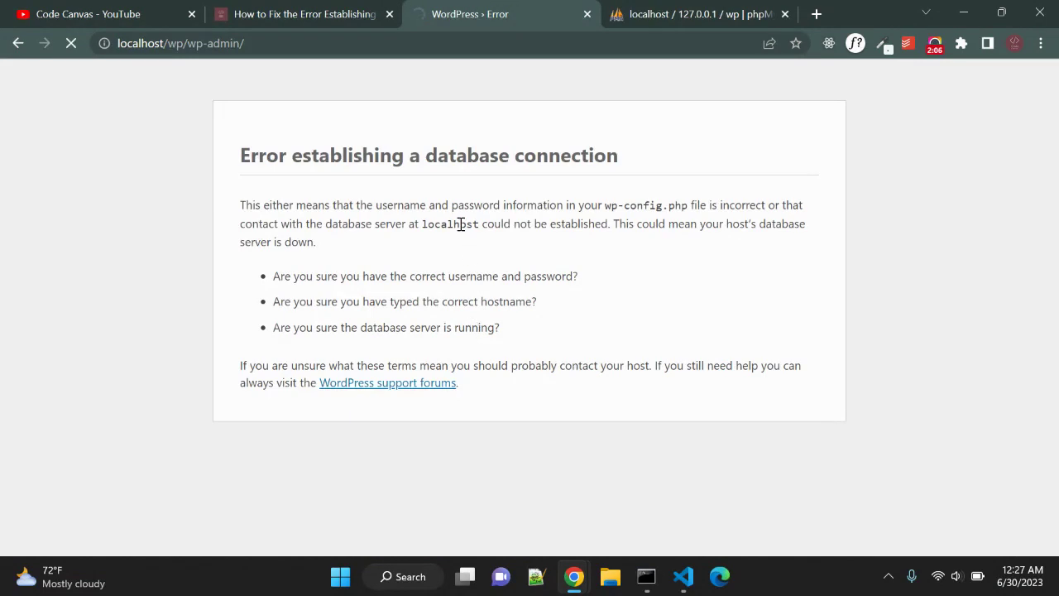
Clear the DB_PASSWORD value to an empty string and reload the WordPress admin page again.
{"action": "key", "text": "alt+Tab"}
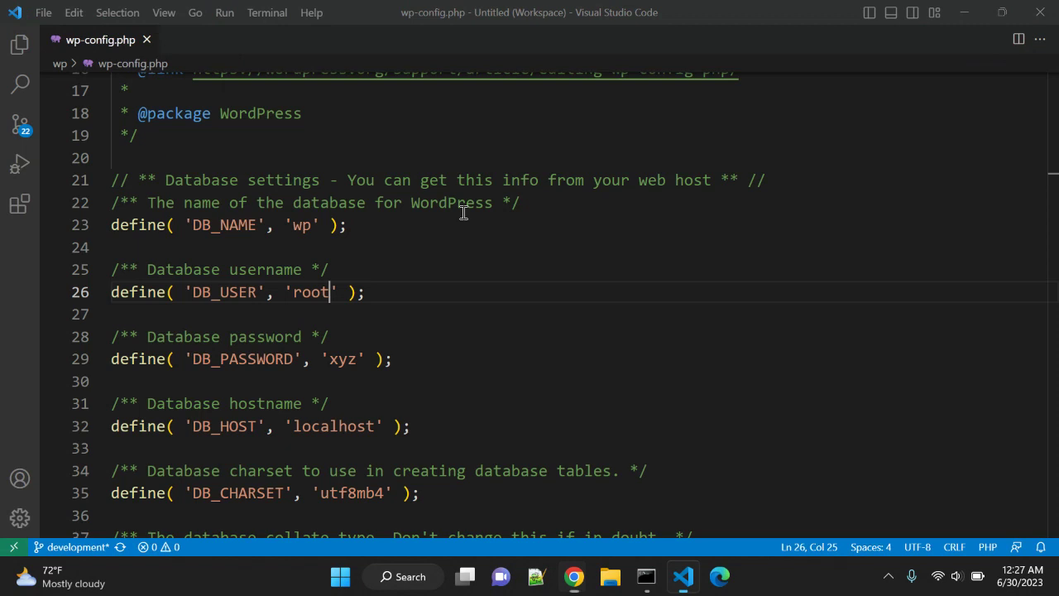
{"action": "key", "text": "Down"}
{"action": "key", "text": "Down"}
{"action": "key", "text": "Down"}
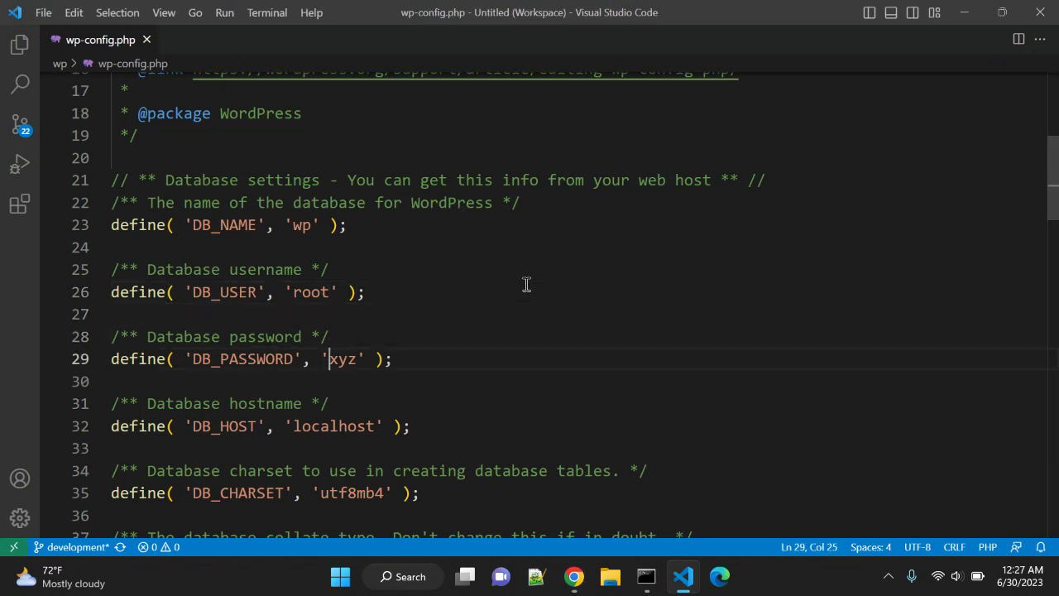
{"action": "key", "text": "shift+Right"}
{"action": "key", "text": "shift+Right"}
{"action": "key", "text": "shift+Right"}
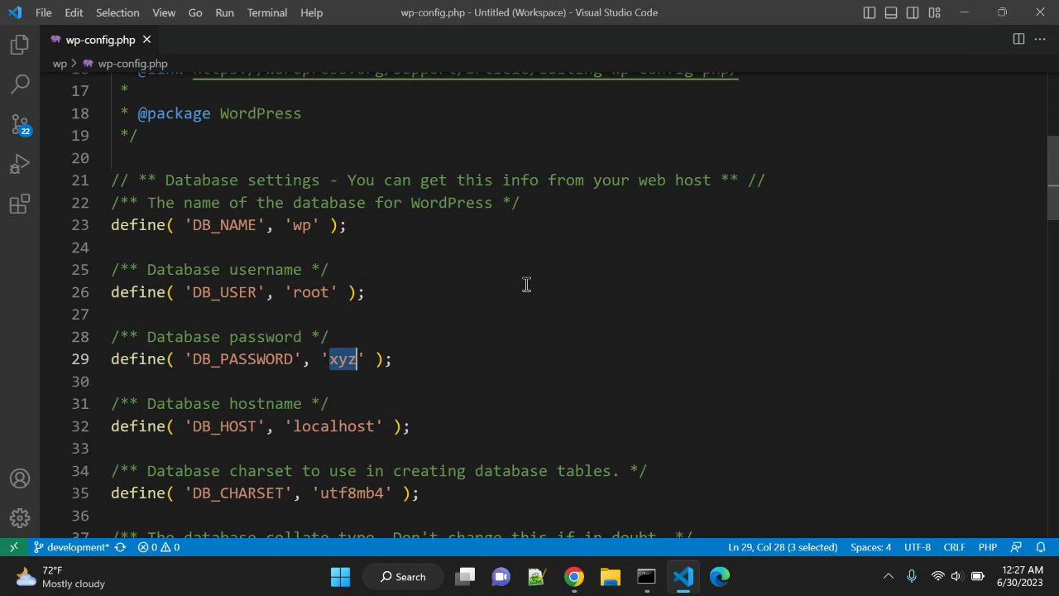
{"action": "key", "text": "BackSpace"}
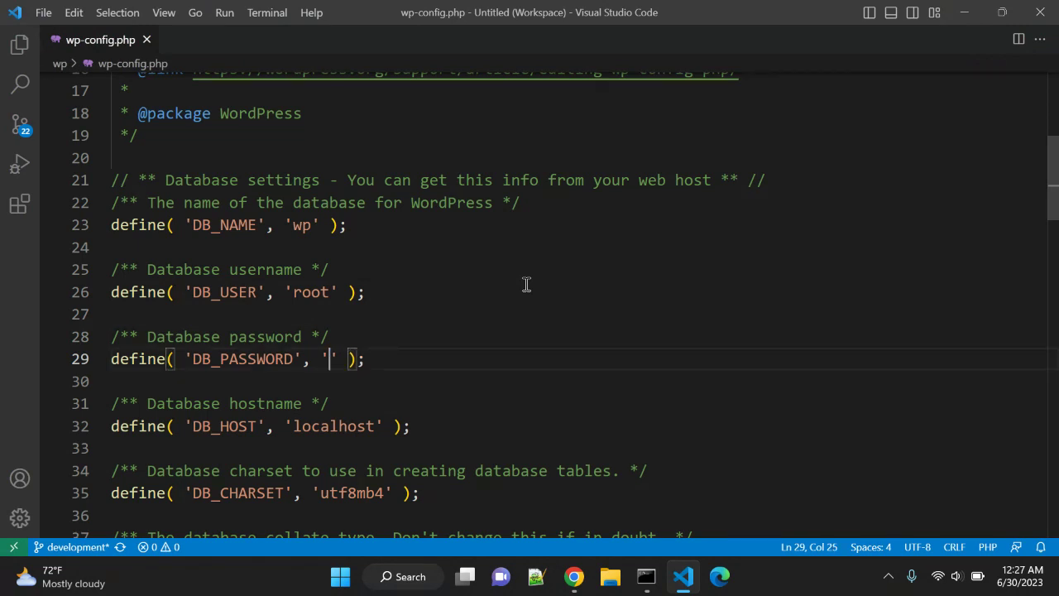
{"action": "key", "text": "alt+Tab"}
{"action": "key", "text": "F5"}
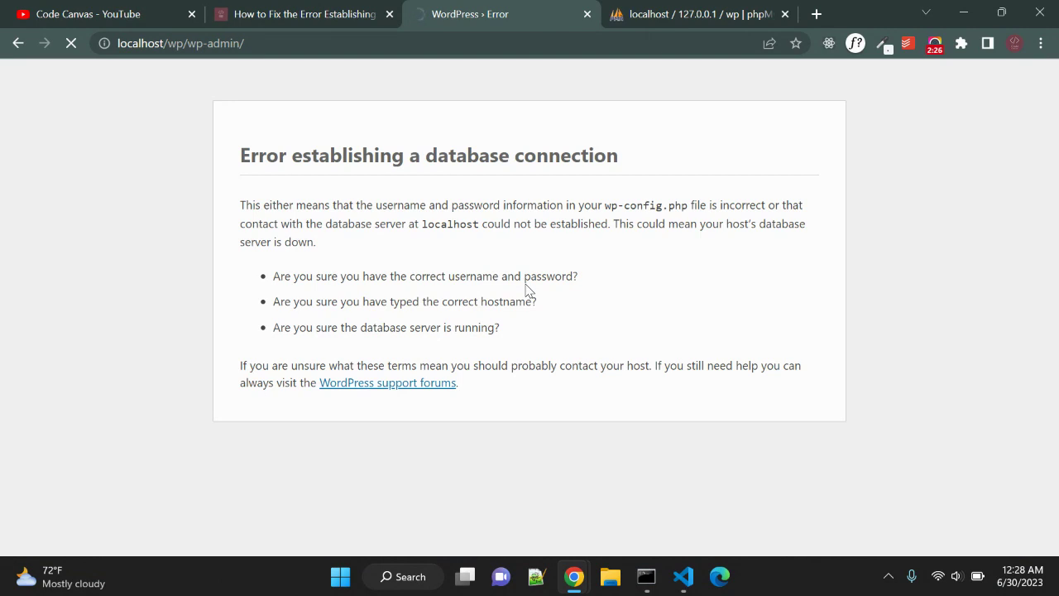
Reload localhost/wp/wp-admin from the address bar to retest the connection, then return to wp-config.php.
{"action": "key", "text": "alt+Tab"}
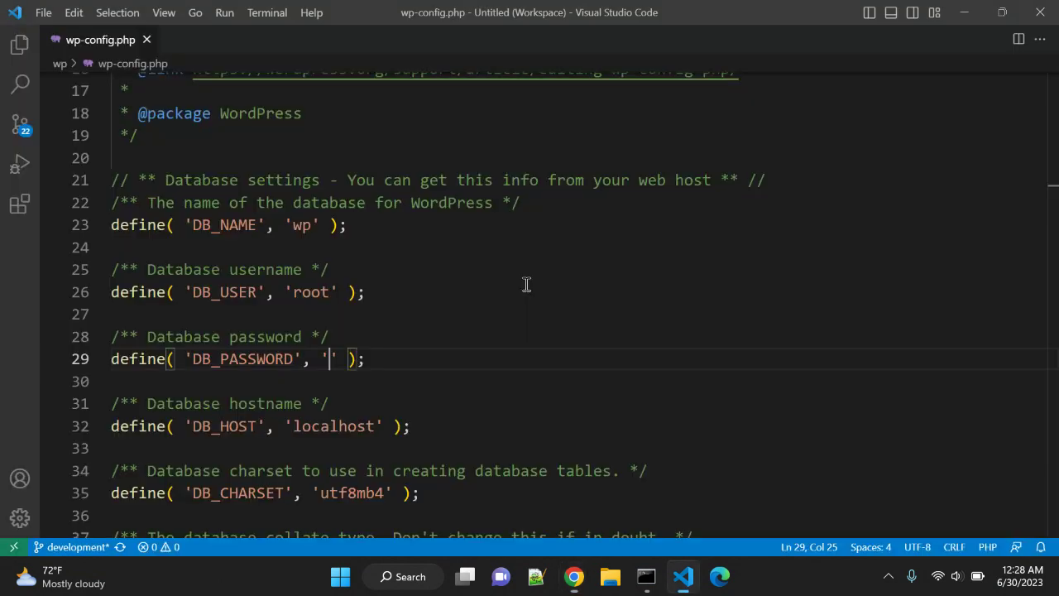
{"action": "key", "text": "alt+Tab"}
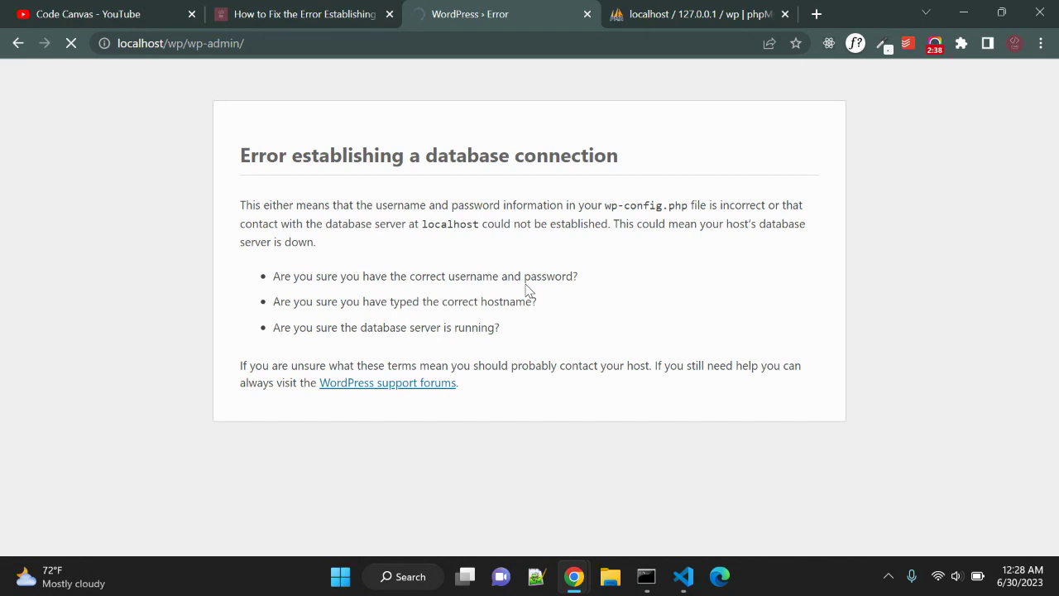
{"action": "key", "text": "ctrl+l"}
{"action": "key", "text": "Return"}
{"action": "key", "text": "alt+Tab"}
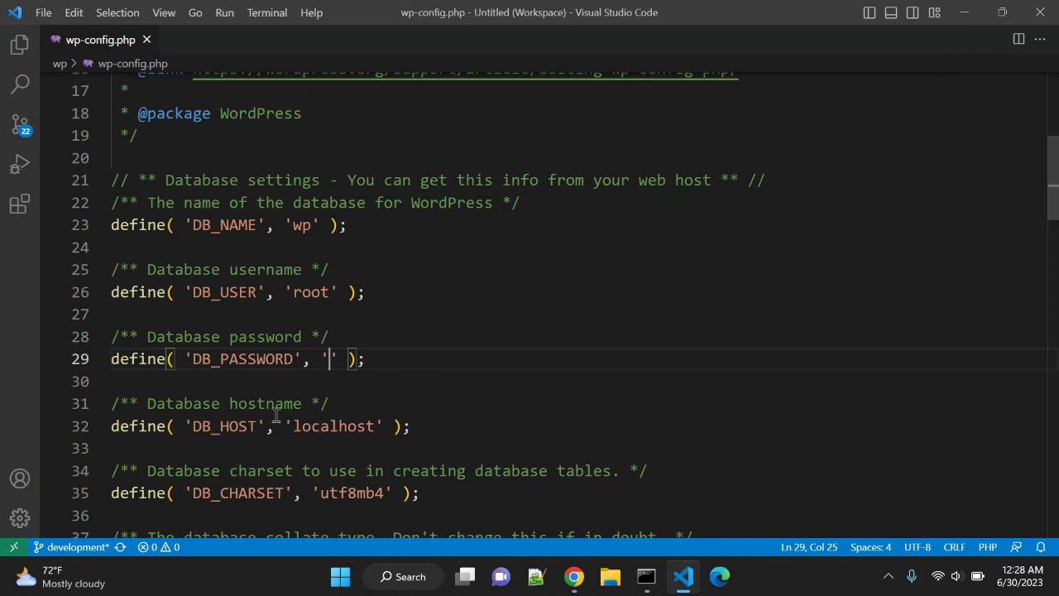
{"action": "double_click", "coordinate": [232, 426]}
{"action": "left_click", "coordinate": [338, 427]}
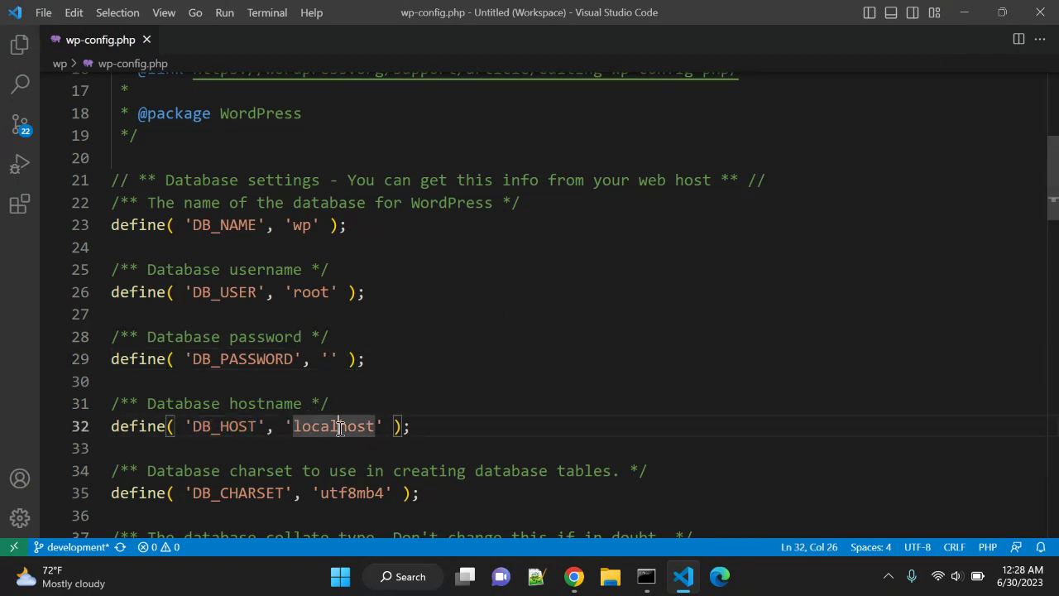
{"action": "key", "text": "alt+Tab"}
{"action": "left_click", "coordinate": [325, 10]}
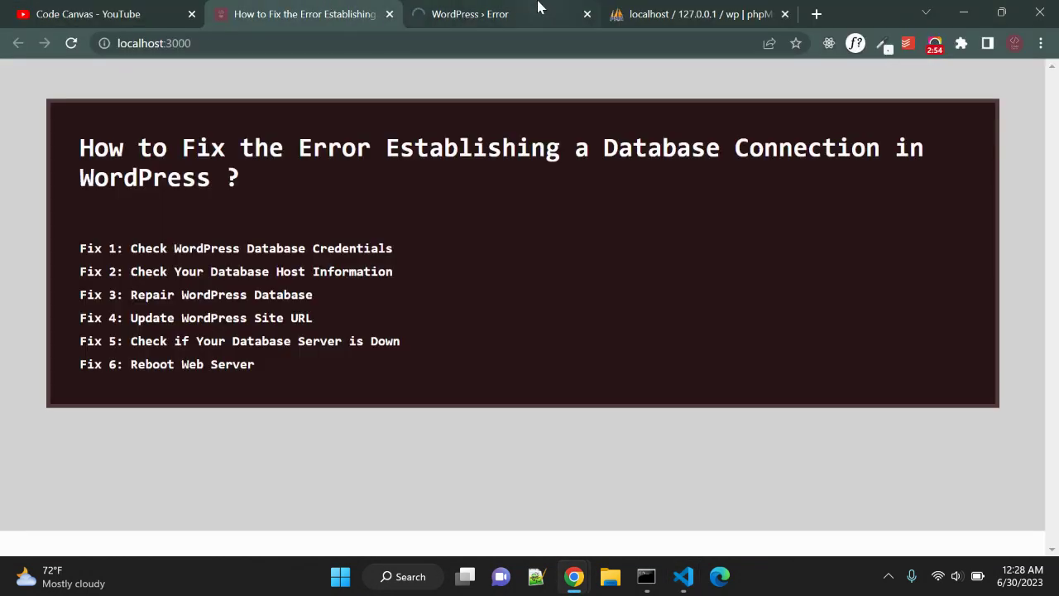
{"action": "double_click", "coordinate": [133, 272]}
{"action": "left_click_drag", "start_coordinate": [193, 278], "coordinate": [411, 272]}
{"action": "left_click", "coordinate": [445, 313]}
{"action": "left_click", "coordinate": [658, 14]}
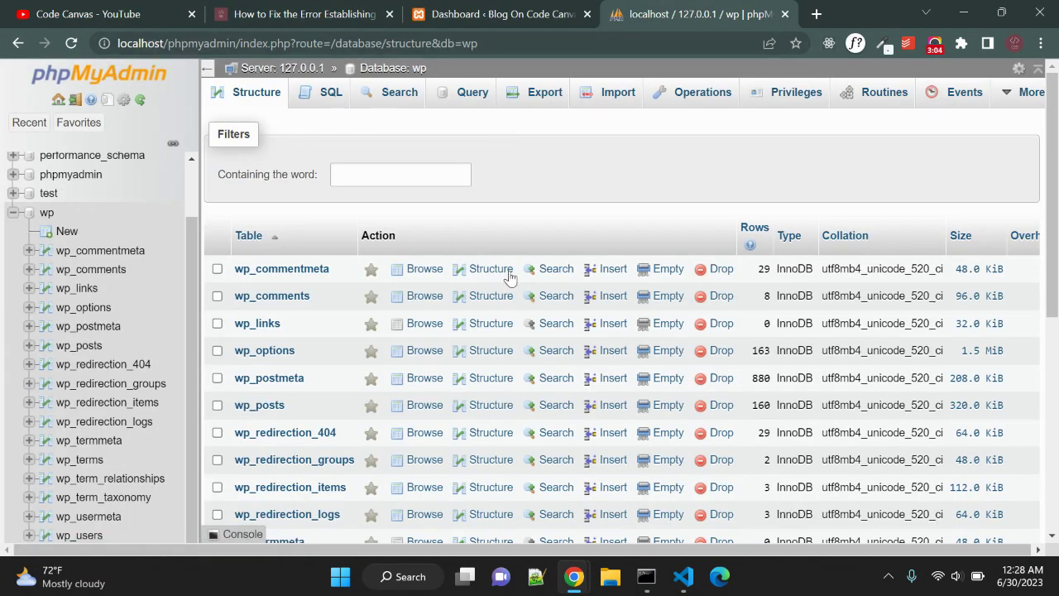
{"action": "left_click", "coordinate": [682, 577]}
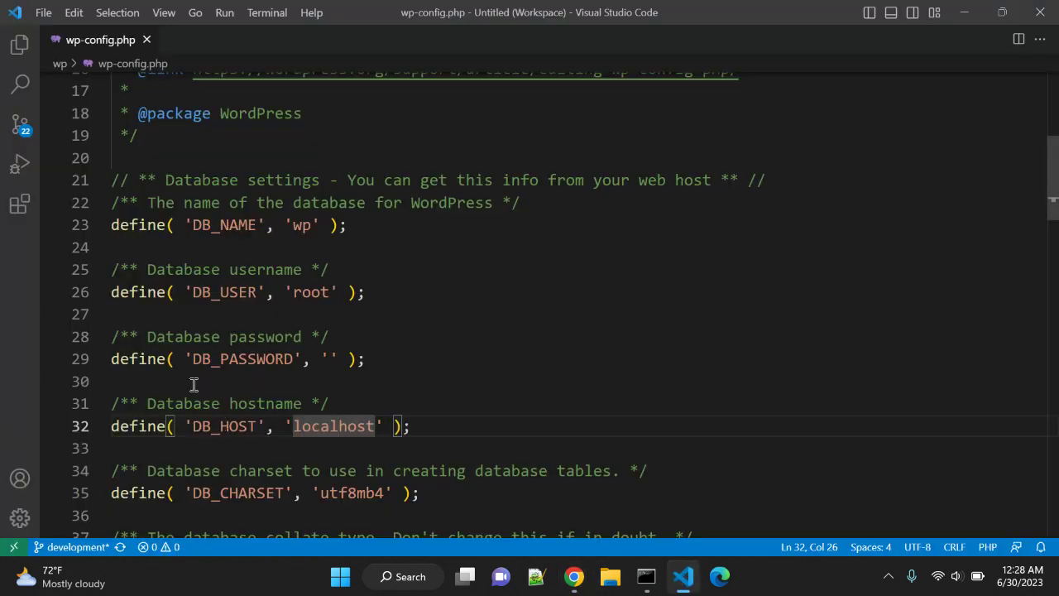
{"action": "double_click", "coordinate": [220, 426]}
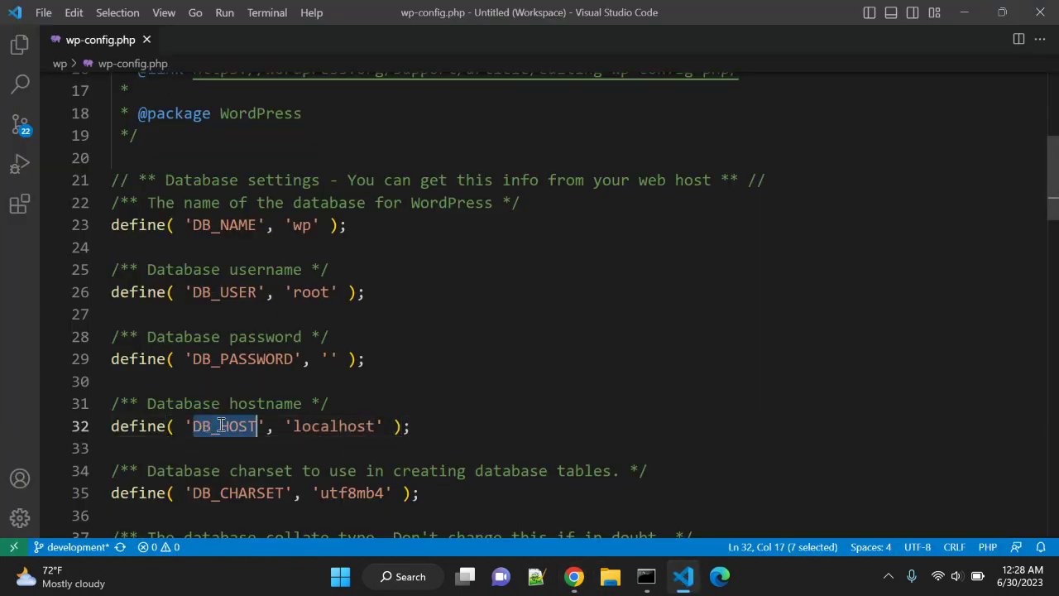
{"action": "left_click", "coordinate": [323, 425]}
{"action": "double_click", "coordinate": [322, 425]}
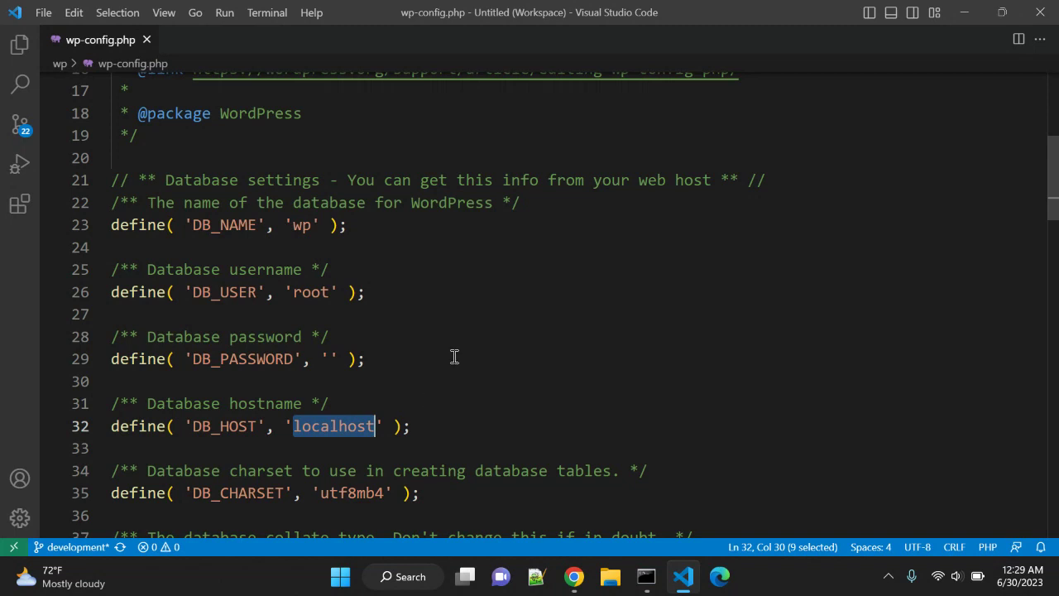
Append '12' to the DB_HOST value, making it 'localhost12', and reload the WordPress dashboard.
{"action": "key", "text": "alt+Tab"}
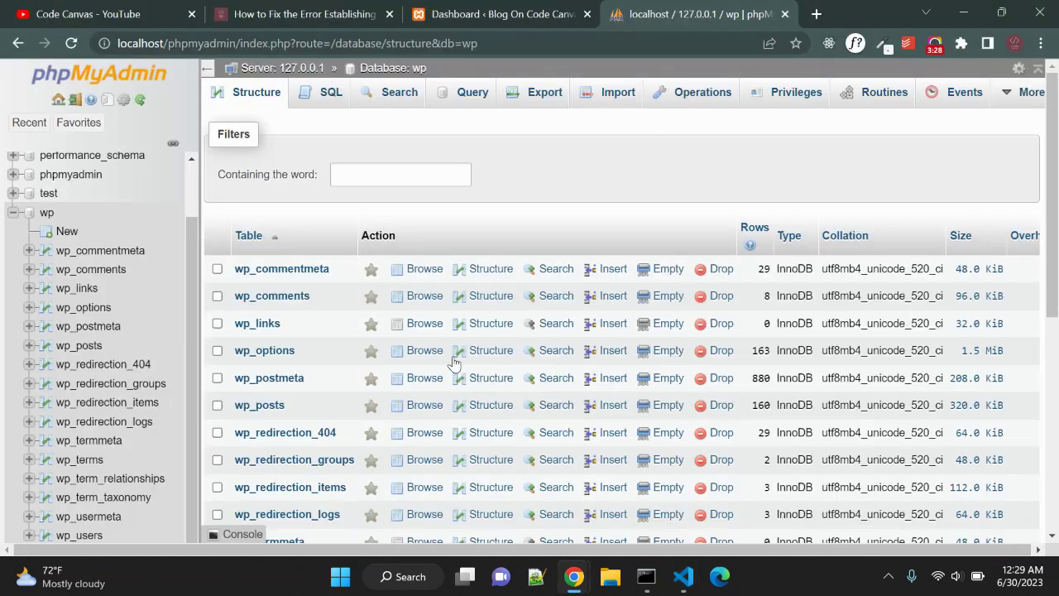
{"action": "key", "text": "alt+Tab"}
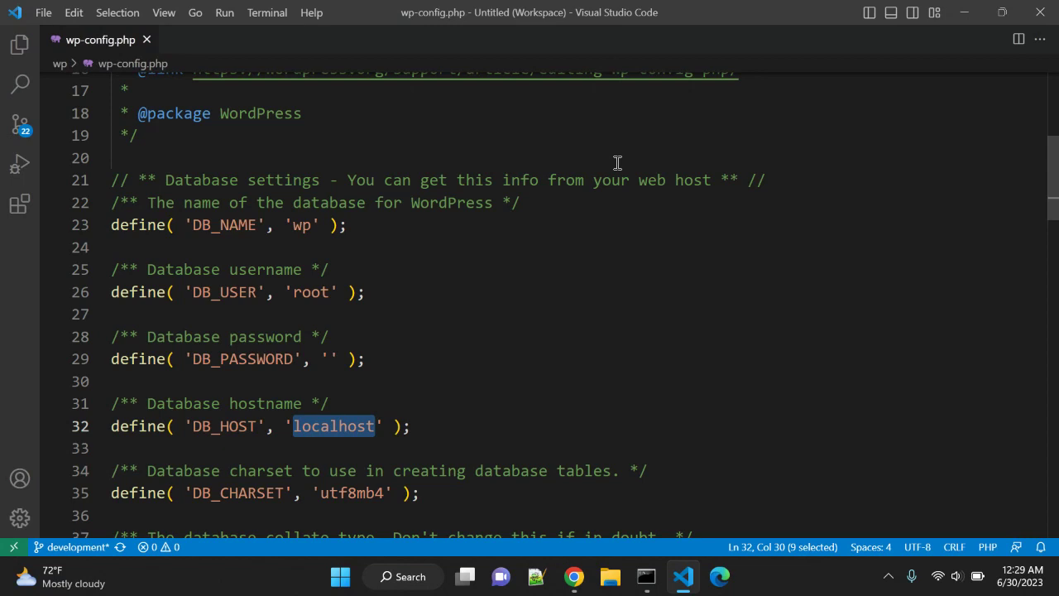
{"action": "key", "text": "Right"}
{"action": "type", "text": "12"}
{"action": "key", "text": "alt+Tab"}
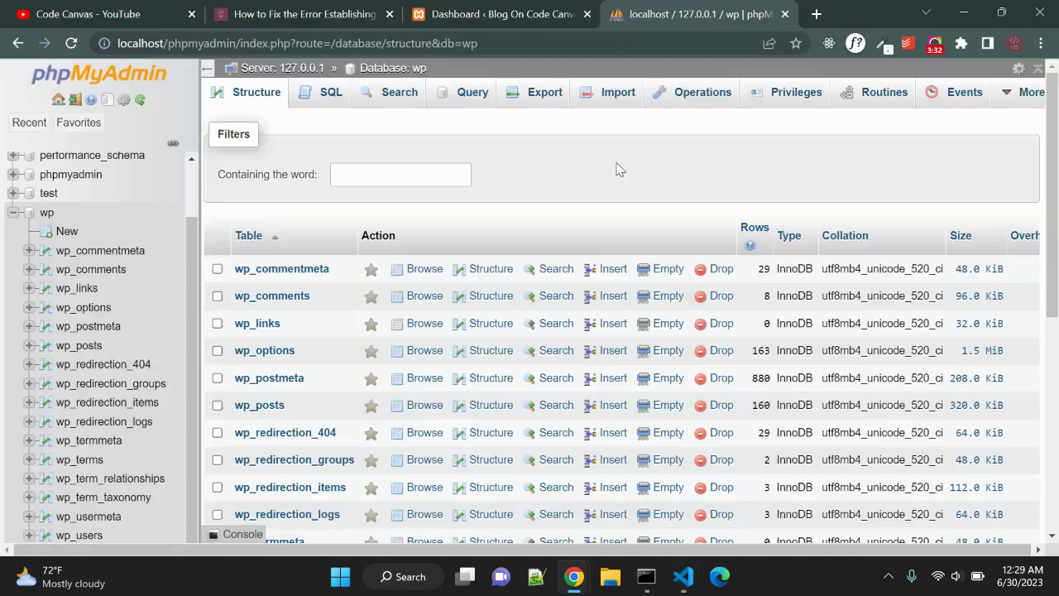
{"action": "key", "text": "ctrl+Page_Up"}
{"action": "key", "text": "F5"}
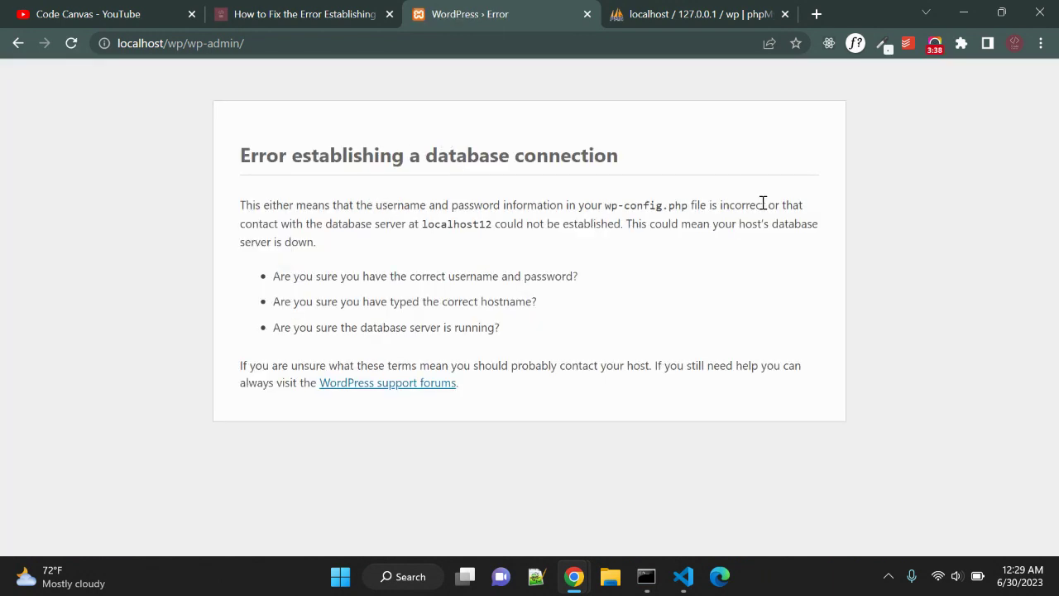
Spot 'localhost12' in the error, remove the stray '12' from DB_HOST, and reload the admin page.
{"action": "left_click_drag", "start_coordinate": [301, 225], "coordinate": [493, 225]}
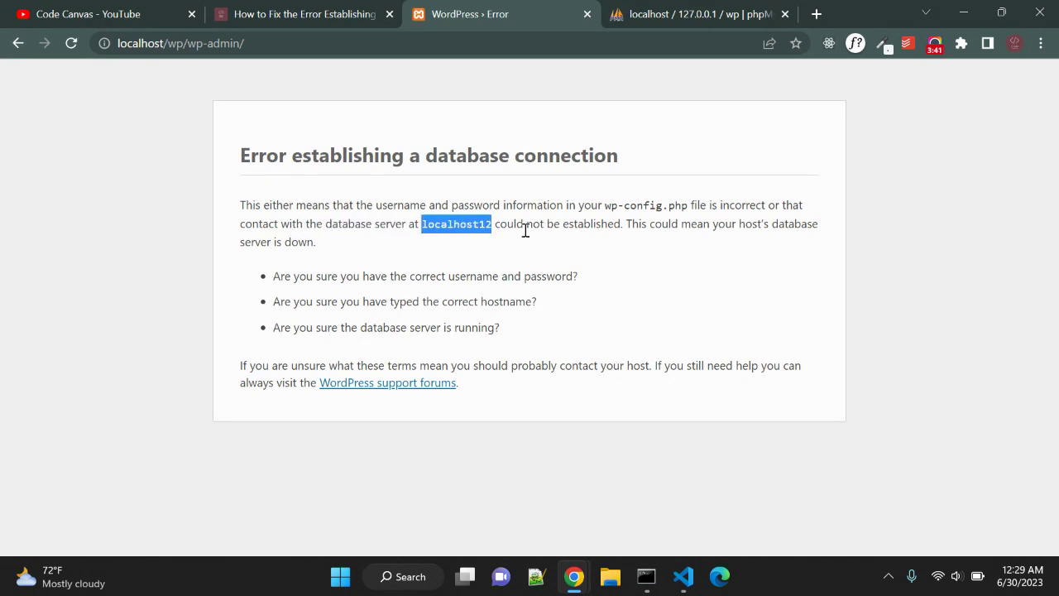
{"action": "double_click", "coordinate": [591, 224]}
{"action": "key", "text": "alt+Tab"}
{"action": "key", "text": "BackSpace"}
{"action": "key", "text": "BackSpace"}
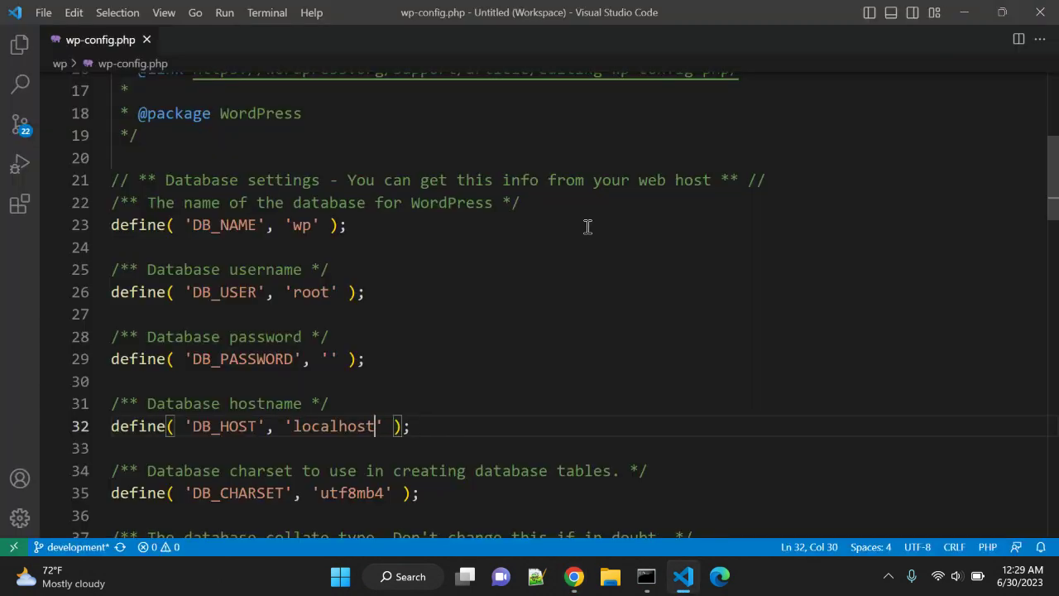
{"action": "key", "text": "alt+Tab"}
{"action": "key", "text": "F5"}
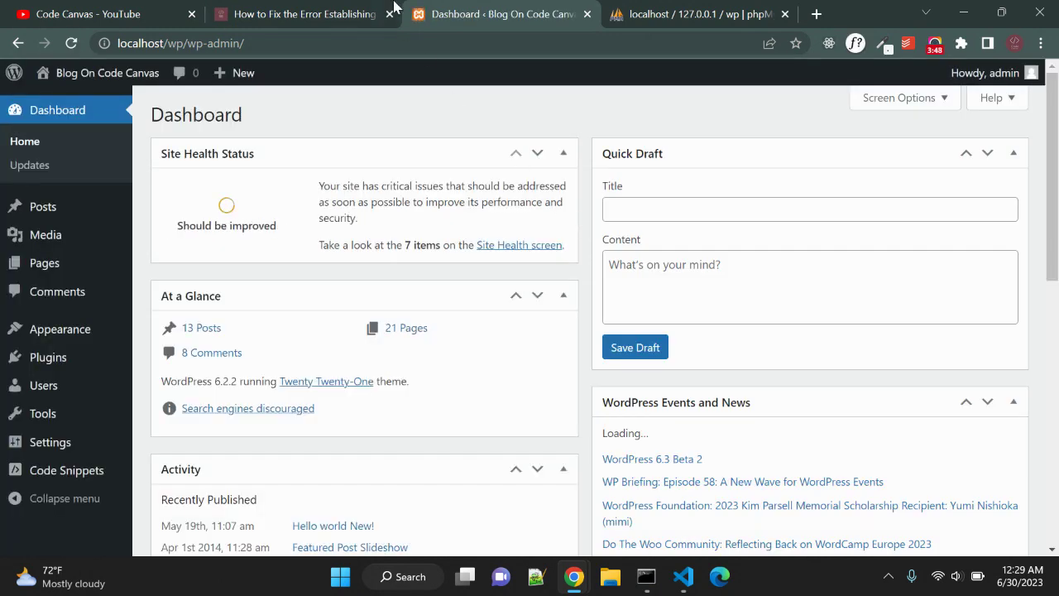
Open the fixes guide and highlight Fix 3, 'Repair WordPress Database'.
{"action": "left_click", "coordinate": [364, 10]}
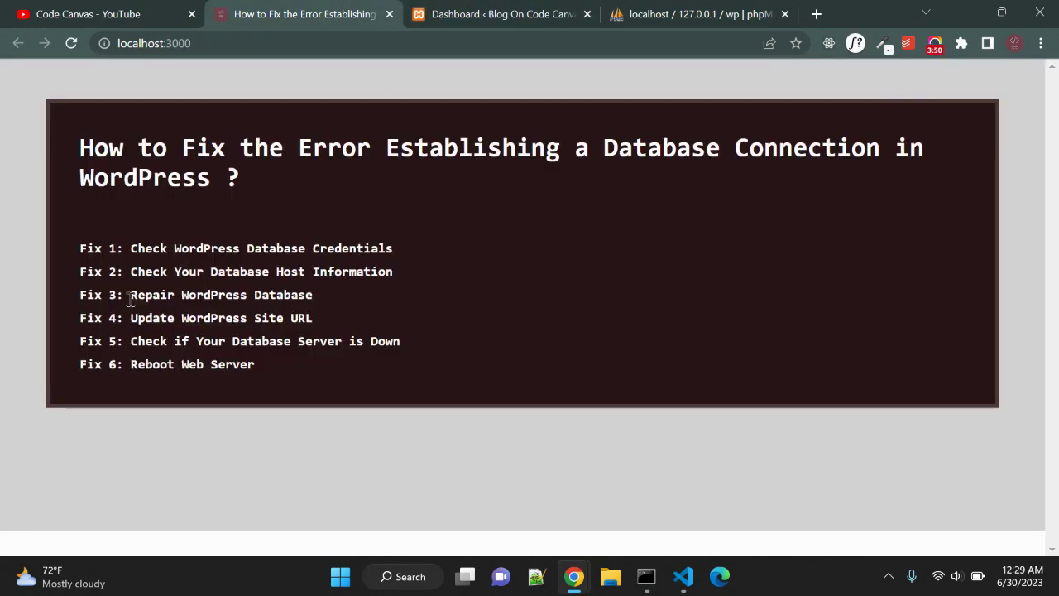
{"action": "left_click_drag", "start_coordinate": [130, 295], "coordinate": [325, 296]}
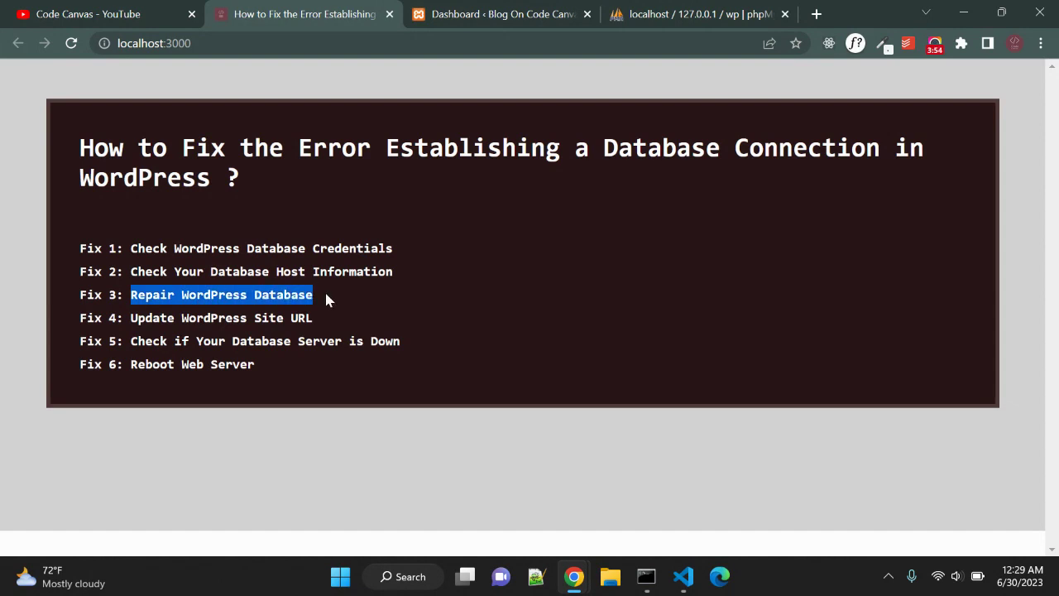
{"action": "left_click", "coordinate": [431, 278]}
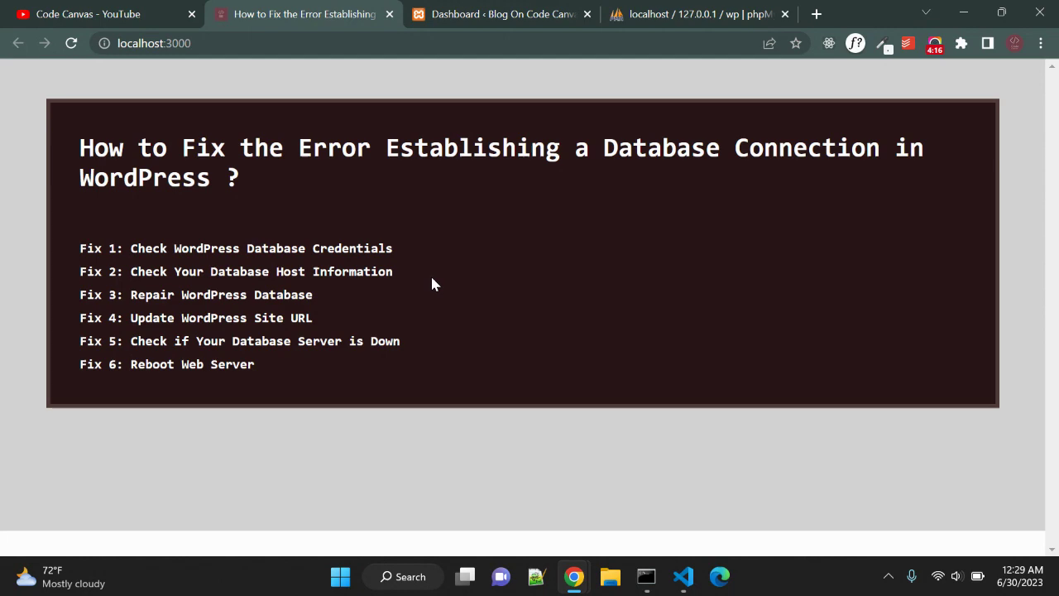
Scroll wp-config.php to the custom values comment and insert a blank line beneath it.
{"action": "left_click", "coordinate": [683, 576]}
{"action": "scroll", "coordinate": [431, 360], "scroll_direction": "down", "scroll_amount": 2}
{"action": "scroll", "coordinate": [431, 360], "scroll_direction": "down", "scroll_amount": 16}
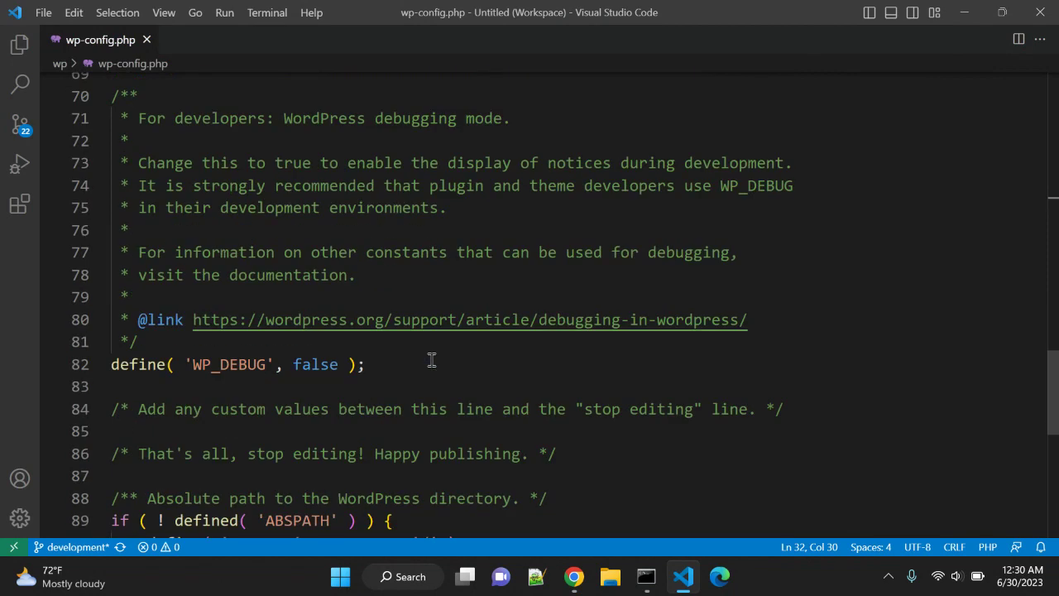
{"action": "scroll", "coordinate": [431, 360], "scroll_direction": "up", "scroll_amount": 4}
{"action": "scroll", "coordinate": [431, 360], "scroll_direction": "down", "scroll_amount": 9}
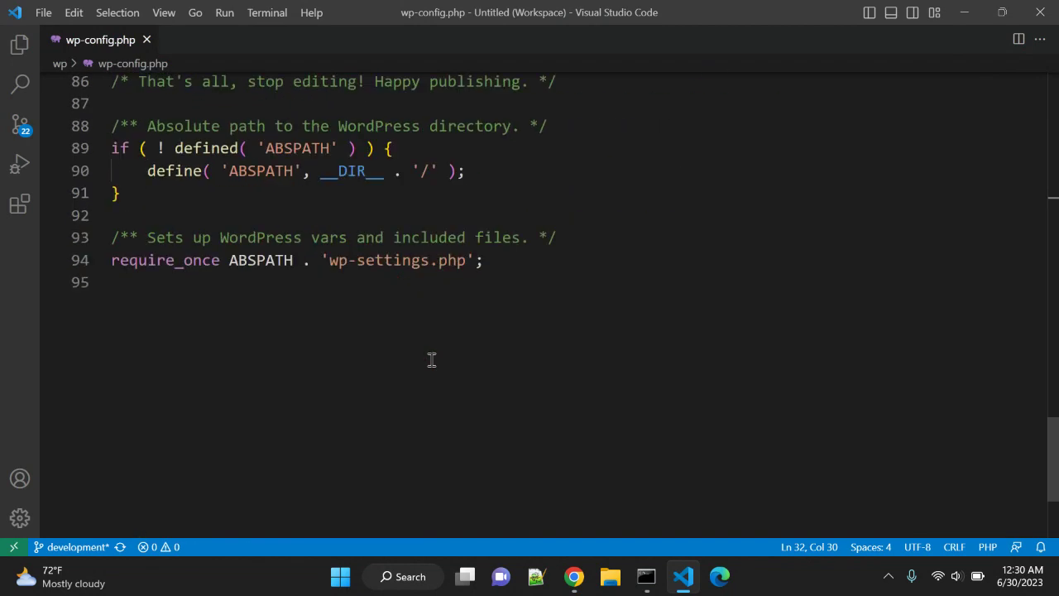
{"action": "scroll", "coordinate": [417, 354], "scroll_direction": "up", "scroll_amount": 3}
{"action": "left_click", "coordinate": [220, 289]}
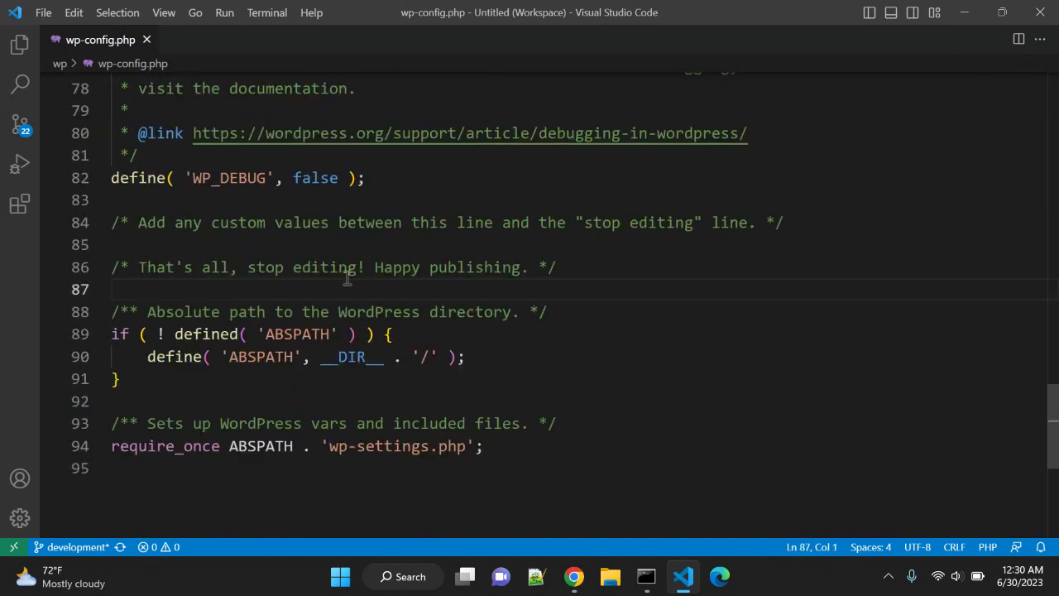
{"action": "key", "text": "Up"}
{"action": "key", "text": "Up"}
{"action": "key", "text": "Return"}
{"action": "key", "text": "Return"}
{"action": "key", "text": "Up"}
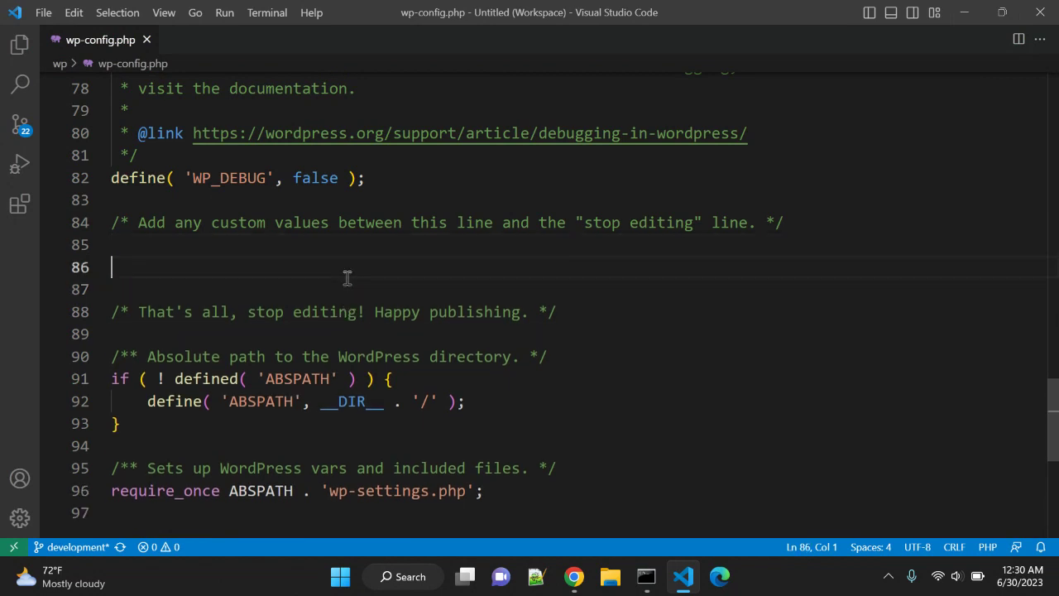
Type define('WP_ALLOW_REPAIR', true); on the new line, correcting the typos along the way.
{"action": "type", "text": "deg"}
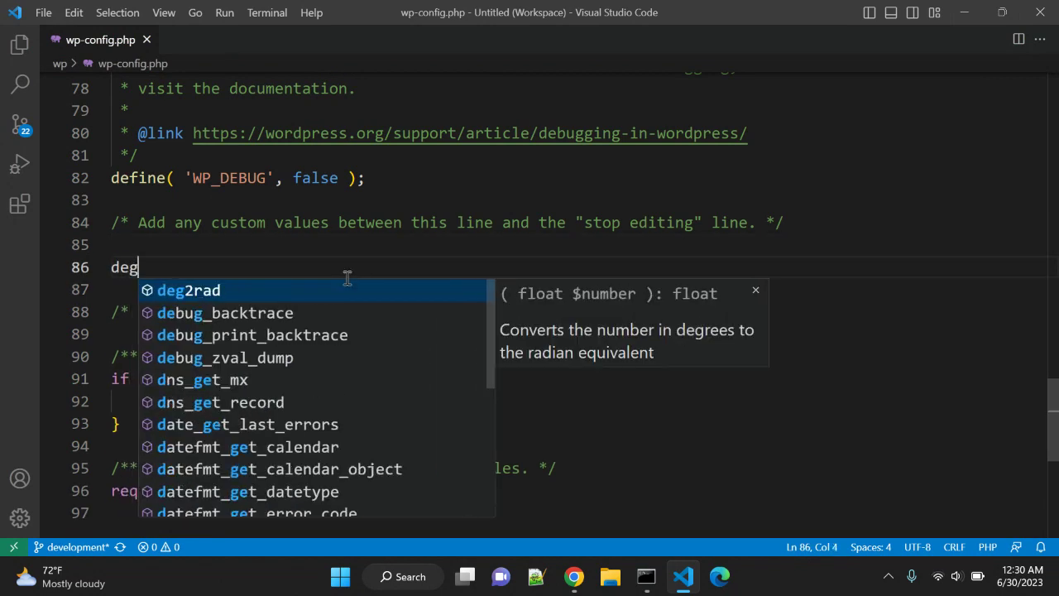
{"action": "key", "text": "BackSpace"}
{"action": "type", "text": "fin"}
{"action": "key", "text": "Tab"}
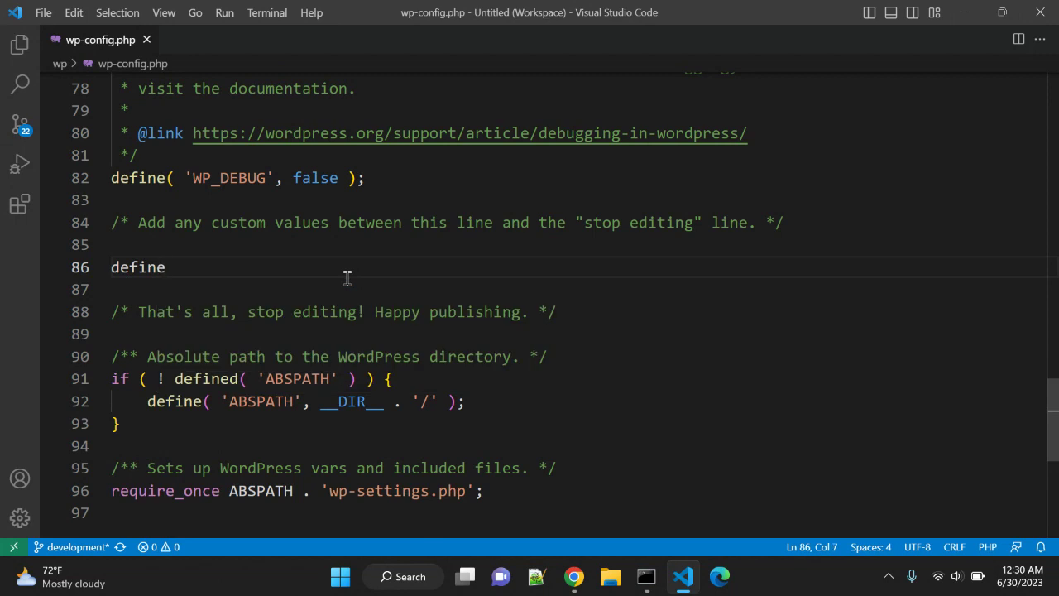
{"action": "type", "text": "('WP_"}
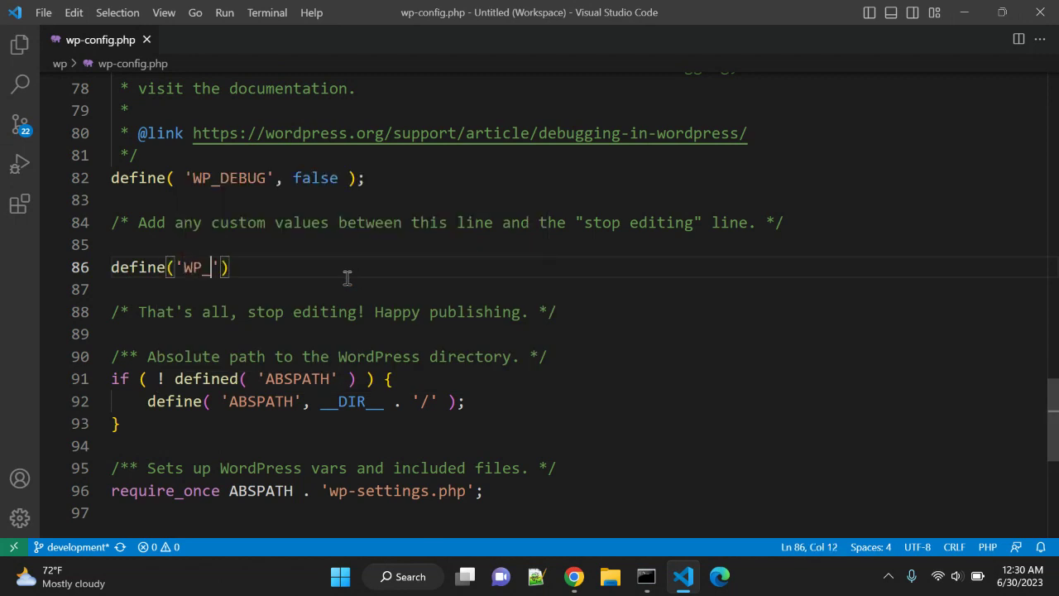
{"action": "type", "text": "ALO"}
{"action": "key", "text": "BackSpace"}
{"action": "type", "text": "O"}
{"action": "key", "text": "BackSpace"}
{"action": "type", "text": "LOW_"}
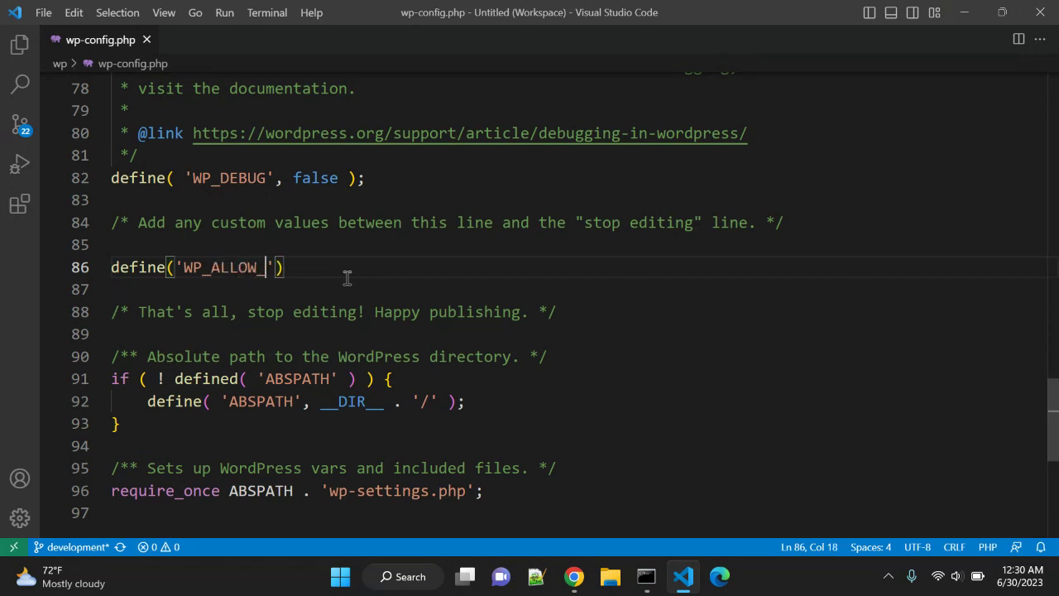
{"action": "type", "text": "REPAIR"}
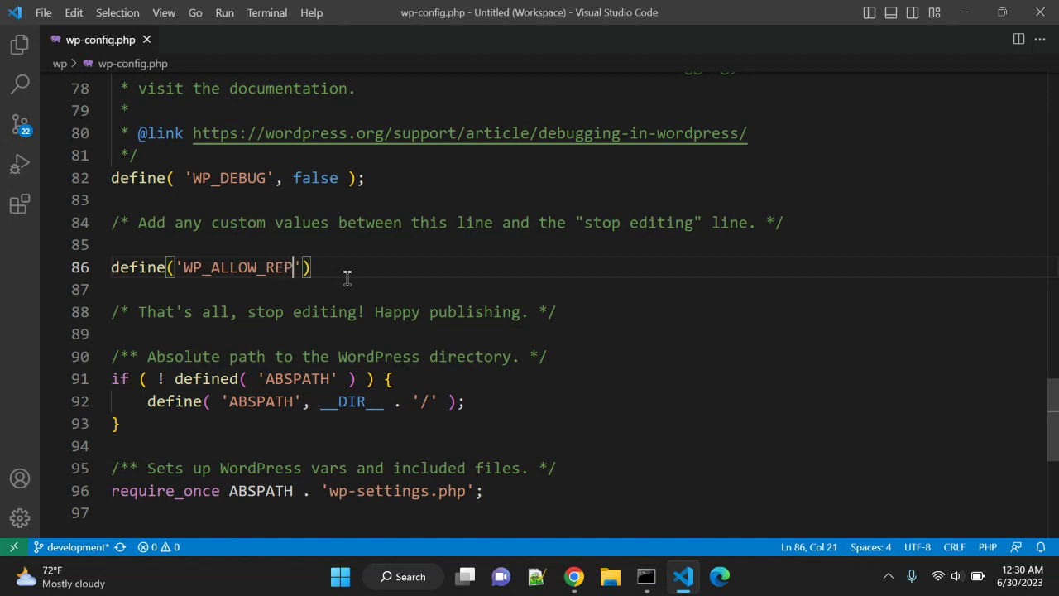
{"action": "type", "text": "', "}
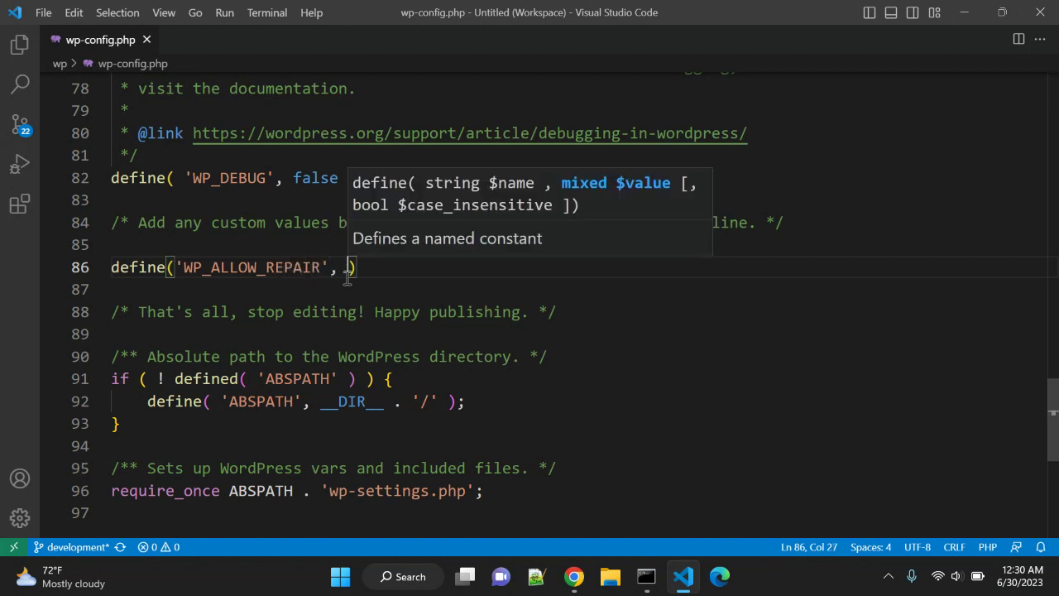
{"action": "type", "text": "tr"}
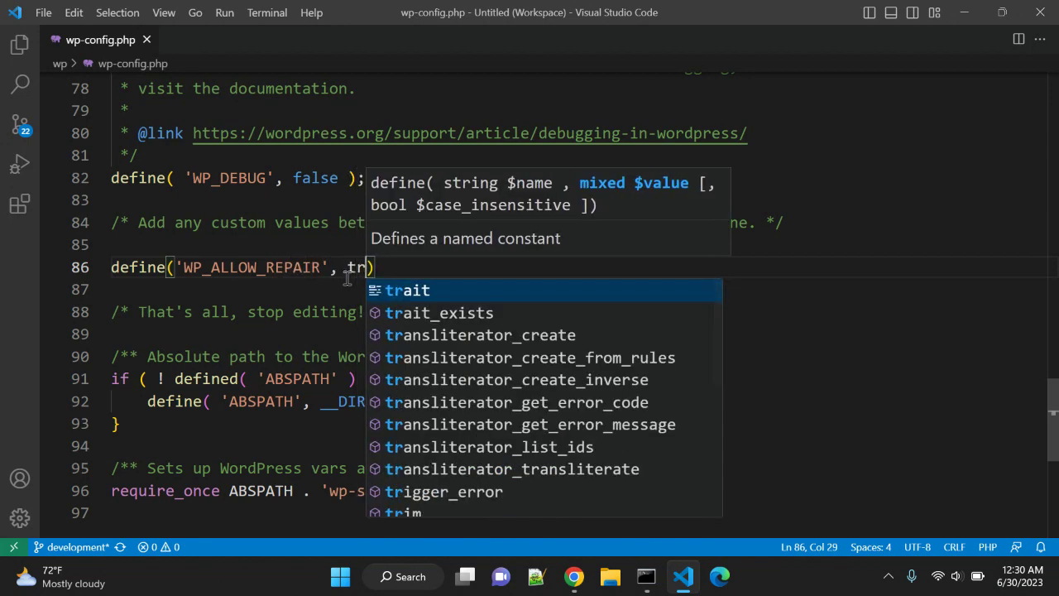
{"action": "type", "text": "ue)l"}
{"action": "key", "text": "BackSpace"}
{"action": "type", "text": ";"}
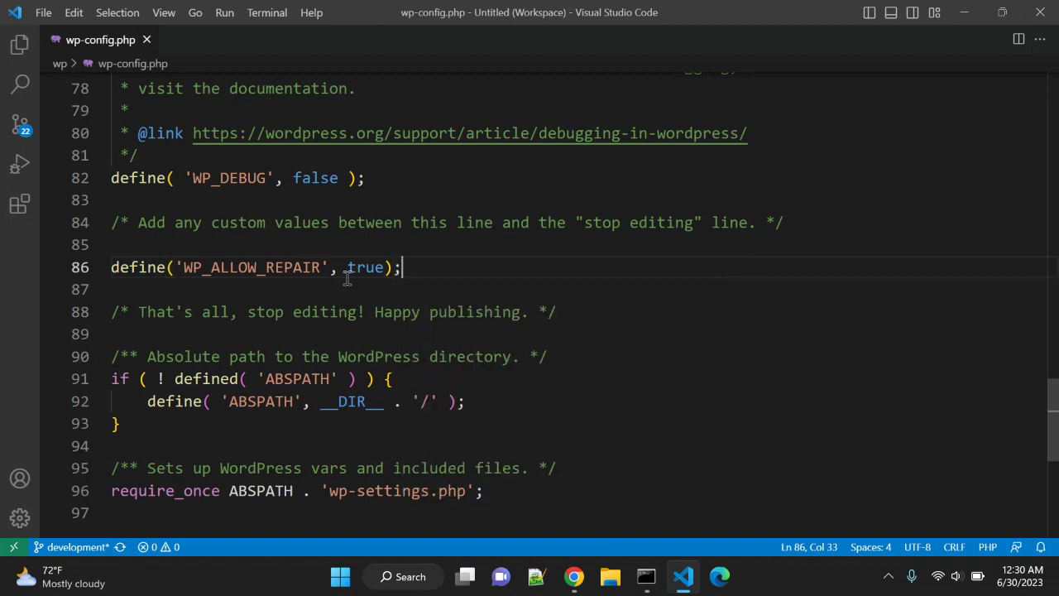
Double-check the WP_ALLOW_REPAIR constant name, then switch back to Chrome.
{"action": "left_click", "coordinate": [258, 267]}
{"action": "double_click", "coordinate": [258, 268]}
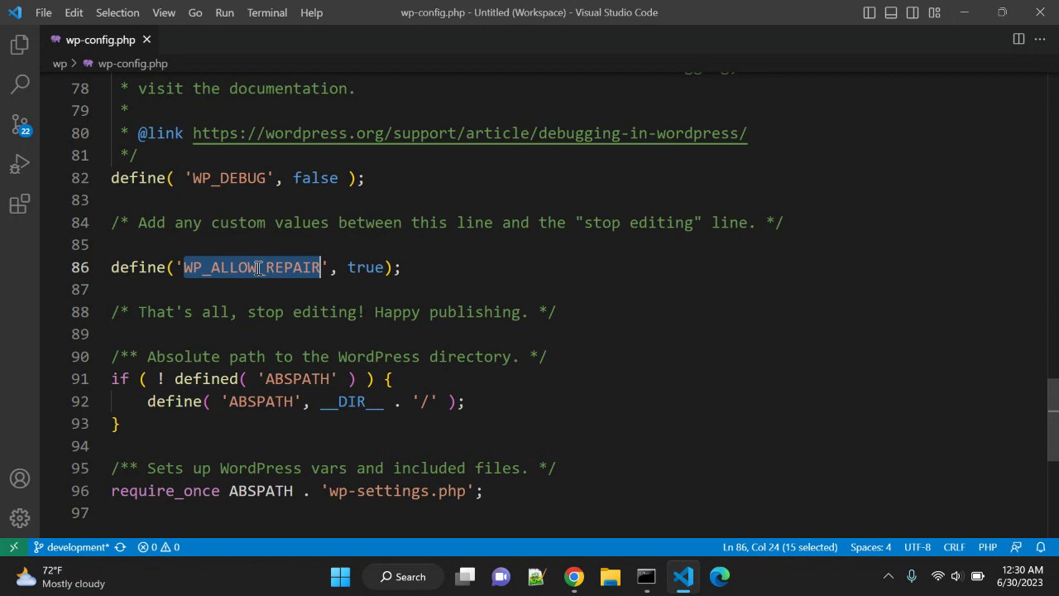
{"action": "left_click", "coordinate": [594, 291]}
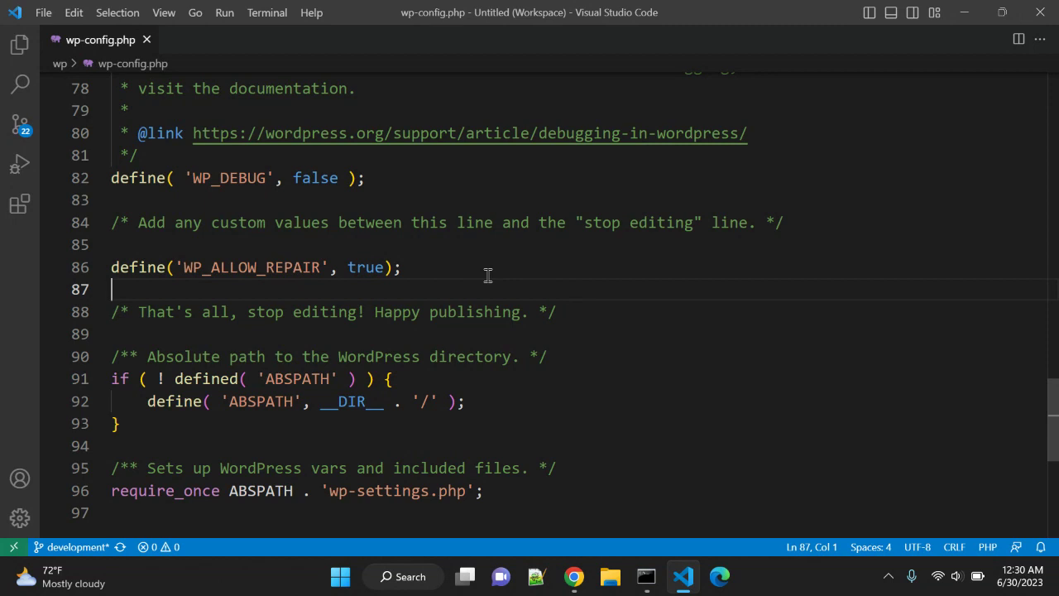
{"action": "key", "text": "alt+Tab"}
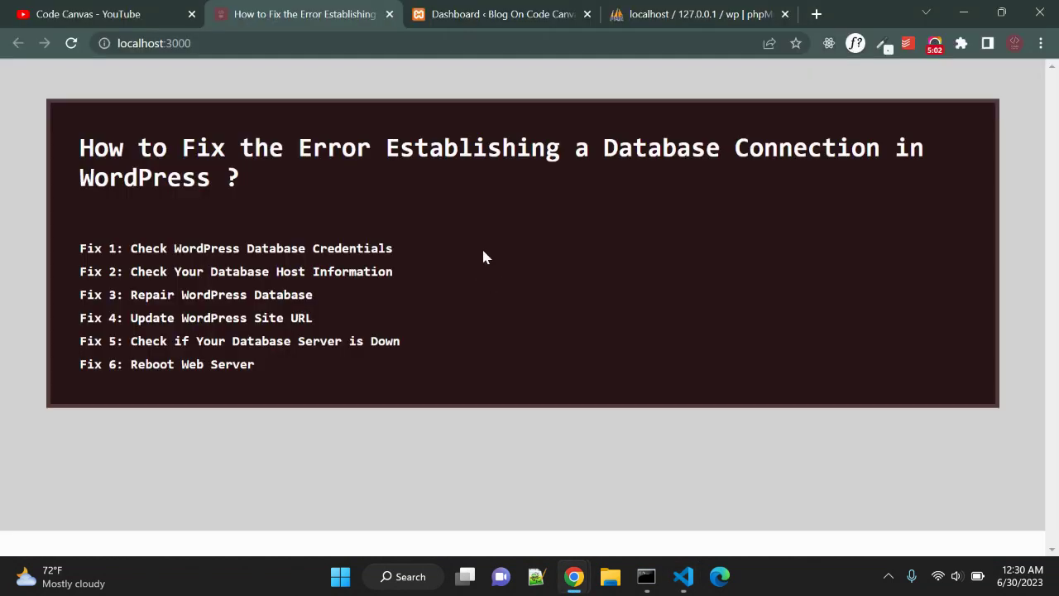
Append maint/repair.php to the dashboard address and load localhost/wp/wp-admin/maint/repair.php.
{"action": "left_click", "coordinate": [475, 17]}
{"action": "left_click", "coordinate": [349, 50]}
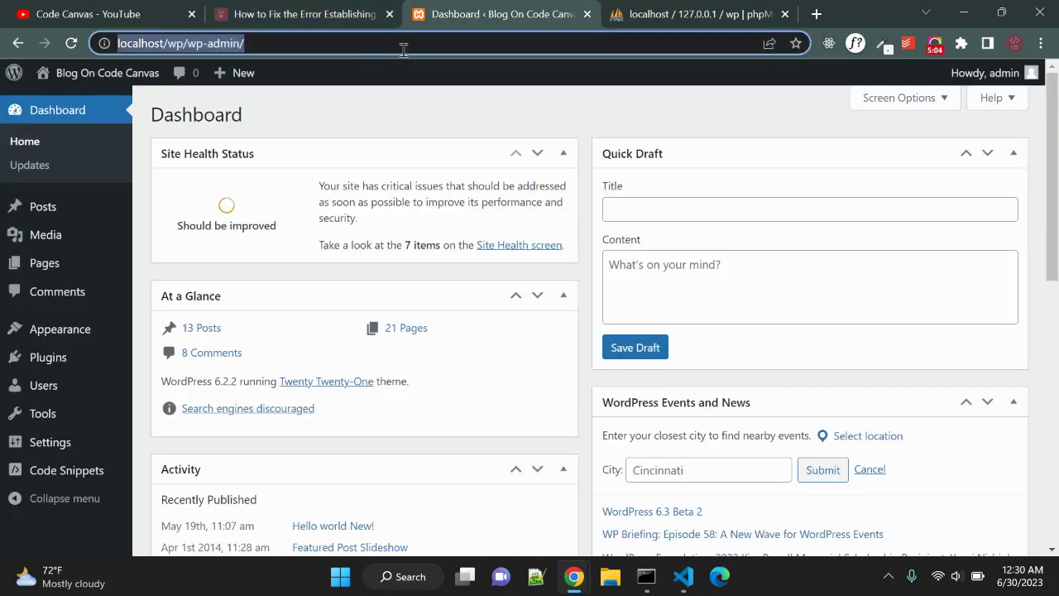
{"action": "left_click", "coordinate": [413, 49]}
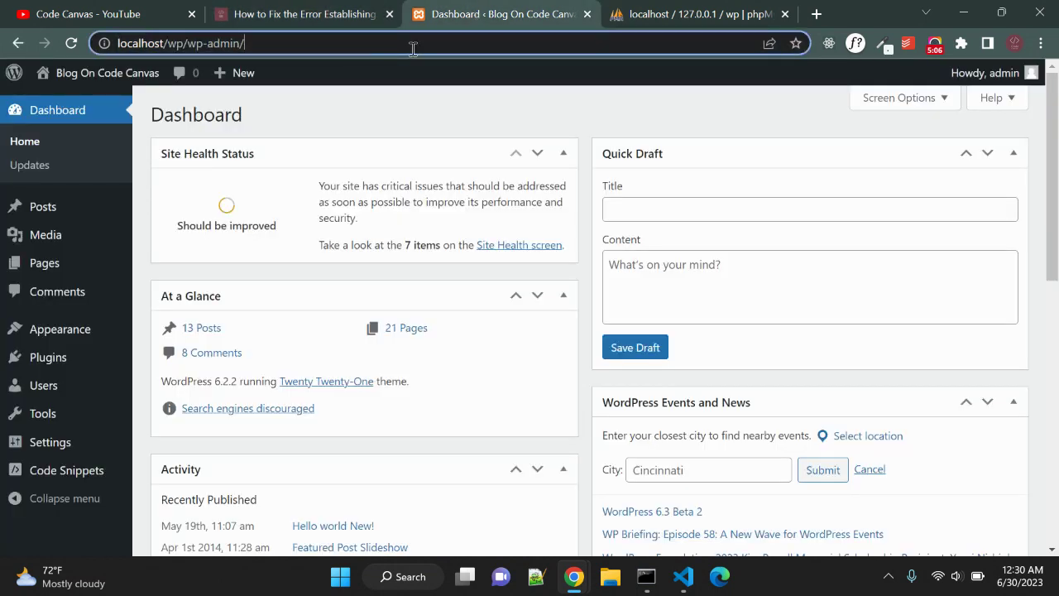
{"action": "type", "text": "main"}
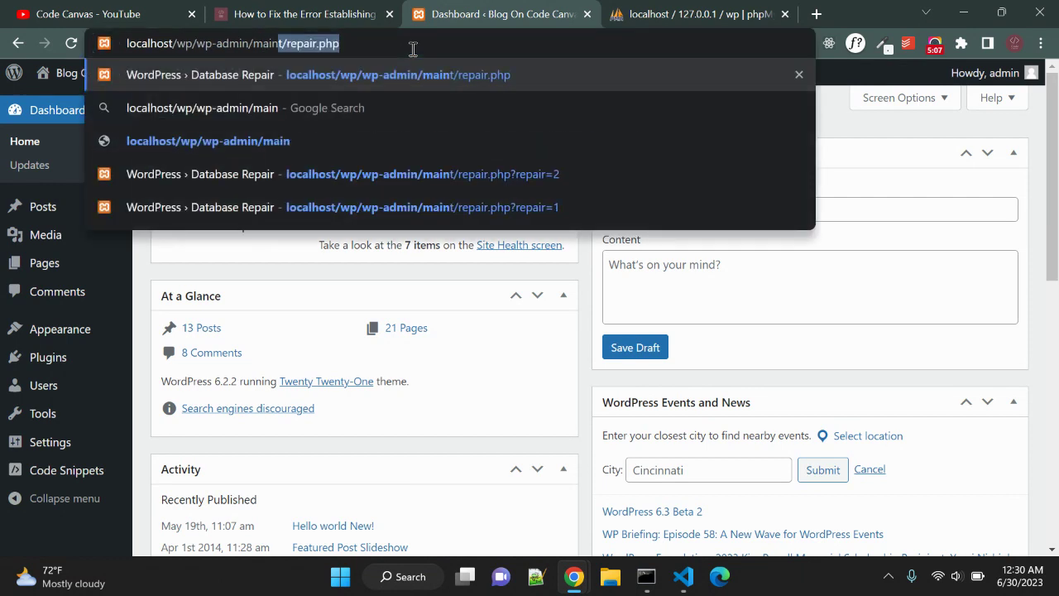
{"action": "type", "text": "t/"}
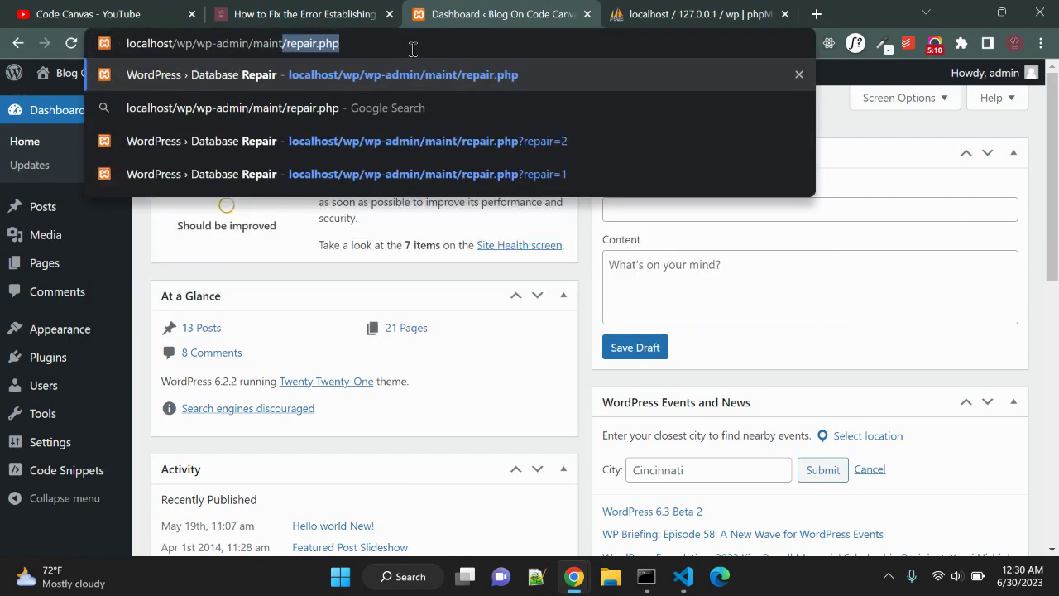
{"action": "key", "text": "End"}
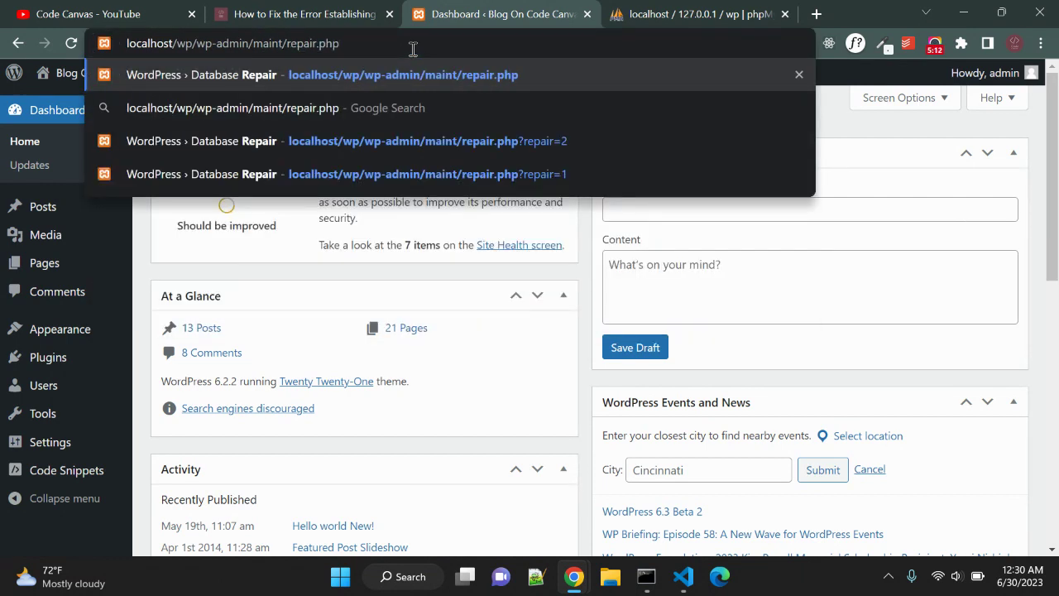
{"action": "key", "text": "Return"}
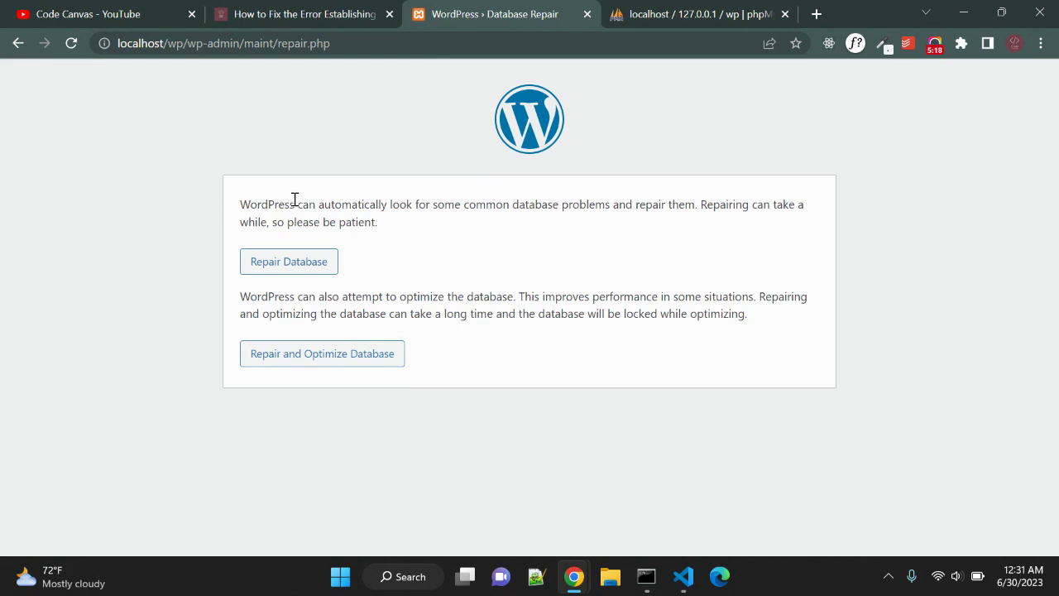
Run Repair Database and review the results: every table okay and 'Repairs complete.'.
{"action": "left_click", "coordinate": [295, 263]}
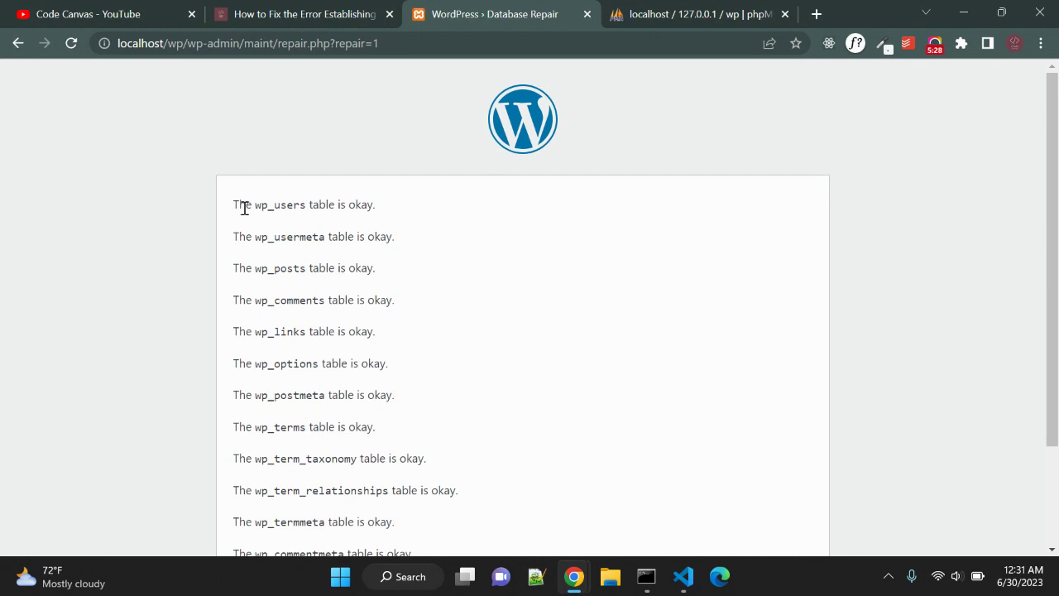
{"action": "left_click_drag", "start_coordinate": [239, 204], "coordinate": [300, 268]}
{"action": "scroll", "coordinate": [300, 269], "scroll_direction": "down", "scroll_amount": 2}
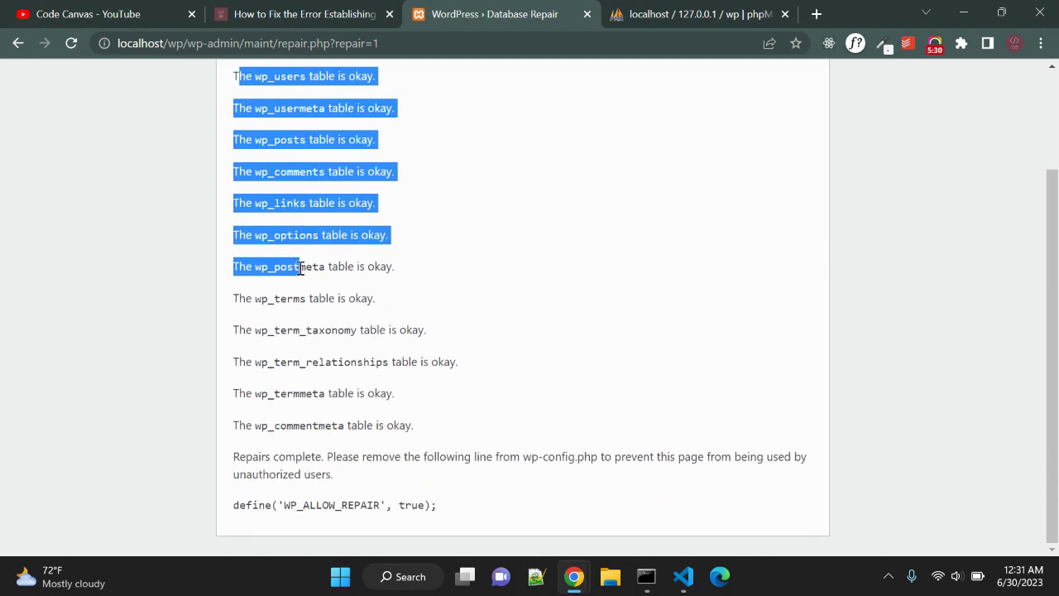
{"action": "left_click", "coordinate": [418, 405]}
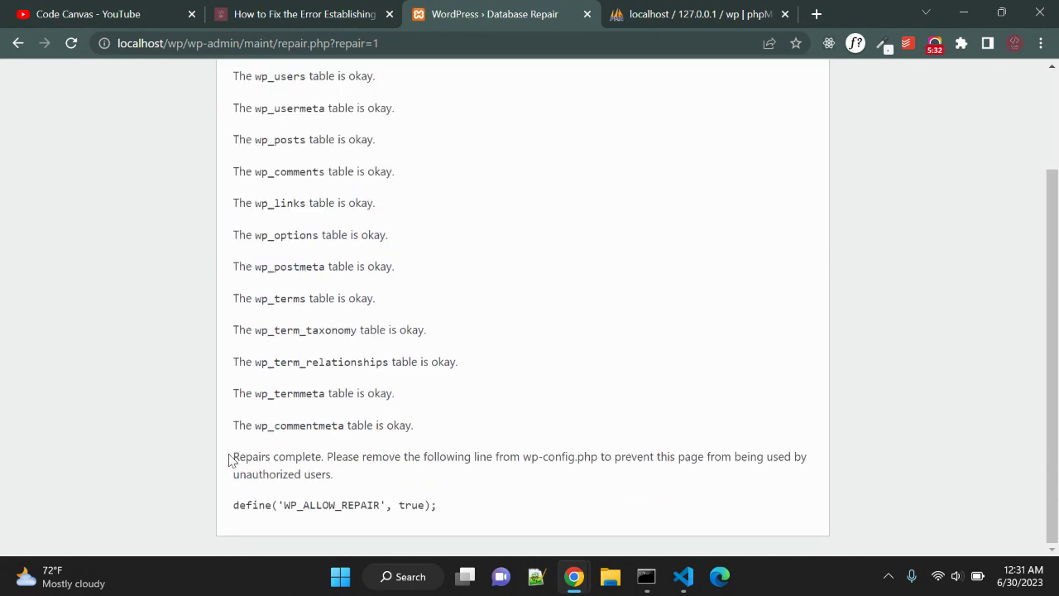
{"action": "left_click_drag", "start_coordinate": [232, 457], "coordinate": [329, 454]}
{"action": "left_click", "coordinate": [355, 455]}
{"action": "left_click_drag", "start_coordinate": [523, 460], "coordinate": [584, 457]}
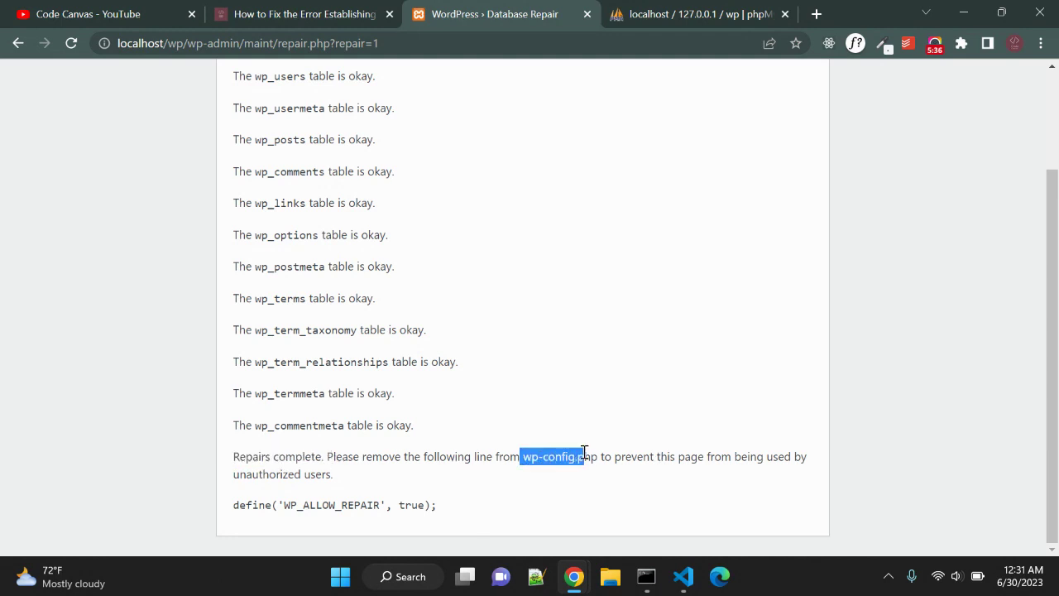
{"action": "left_click", "coordinate": [651, 434]}
{"action": "scroll", "coordinate": [534, 421], "scroll_direction": "up", "scroll_amount": 2}
Go back to the repair options page and run Repair and Optimize Database.
{"action": "left_click", "coordinate": [15, 45]}
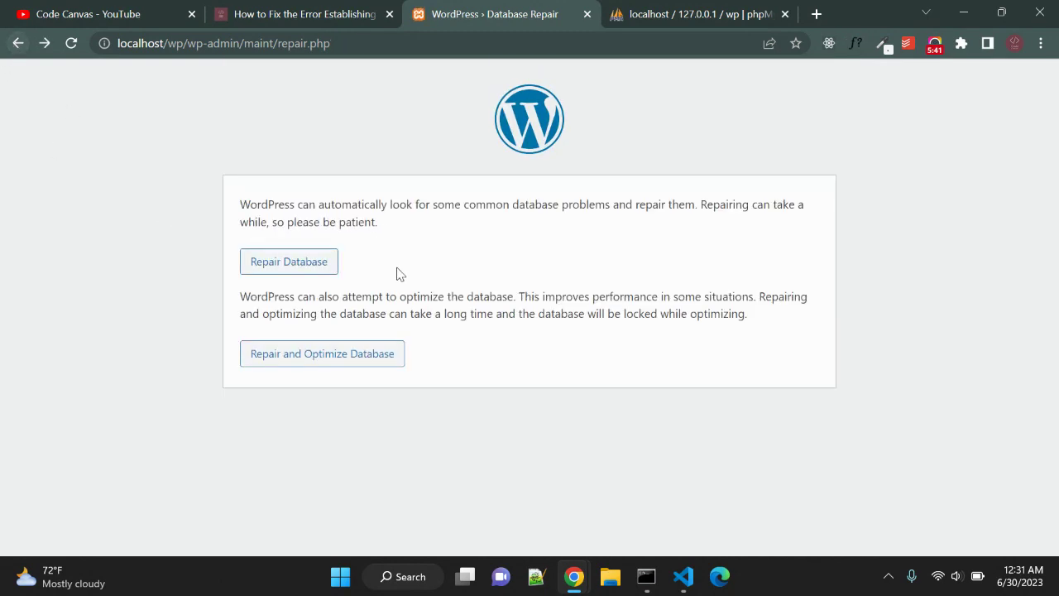
{"action": "left_click_drag", "start_coordinate": [242, 296], "coordinate": [752, 299]}
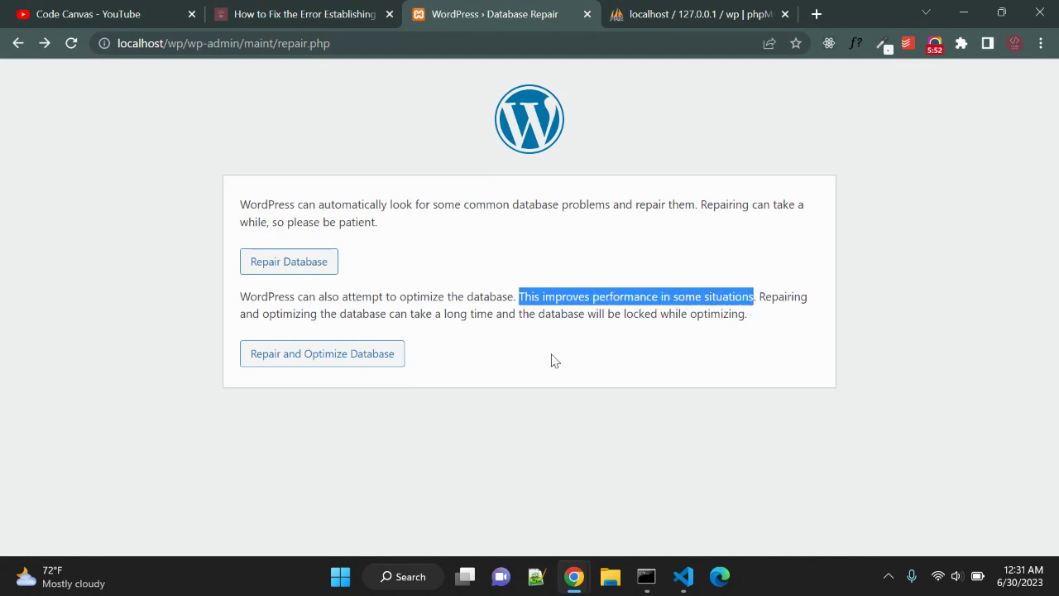
{"action": "left_click", "coordinate": [331, 362]}
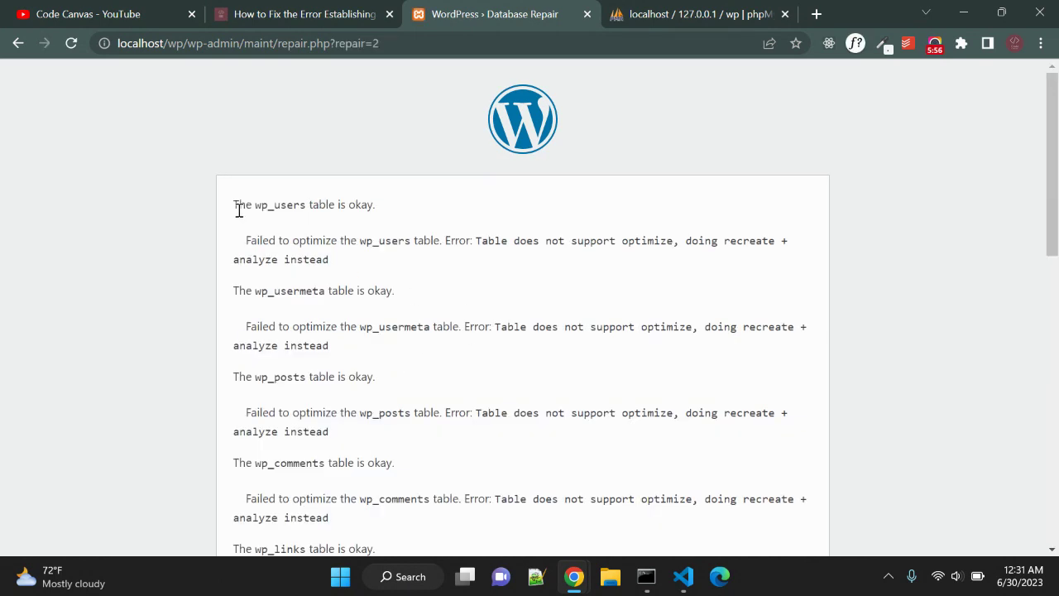
Review the results (tables okay, wp_users recreated and analyzed) and return to the options page.
{"action": "left_click_drag", "start_coordinate": [237, 202], "coordinate": [350, 269]}
{"action": "left_click", "coordinate": [348, 271]}
{"action": "left_click_drag", "start_coordinate": [244, 243], "coordinate": [455, 257]}
{"action": "left_click", "coordinate": [478, 277]}
{"action": "scroll", "coordinate": [478, 277], "scroll_direction": "down", "scroll_amount": 9}
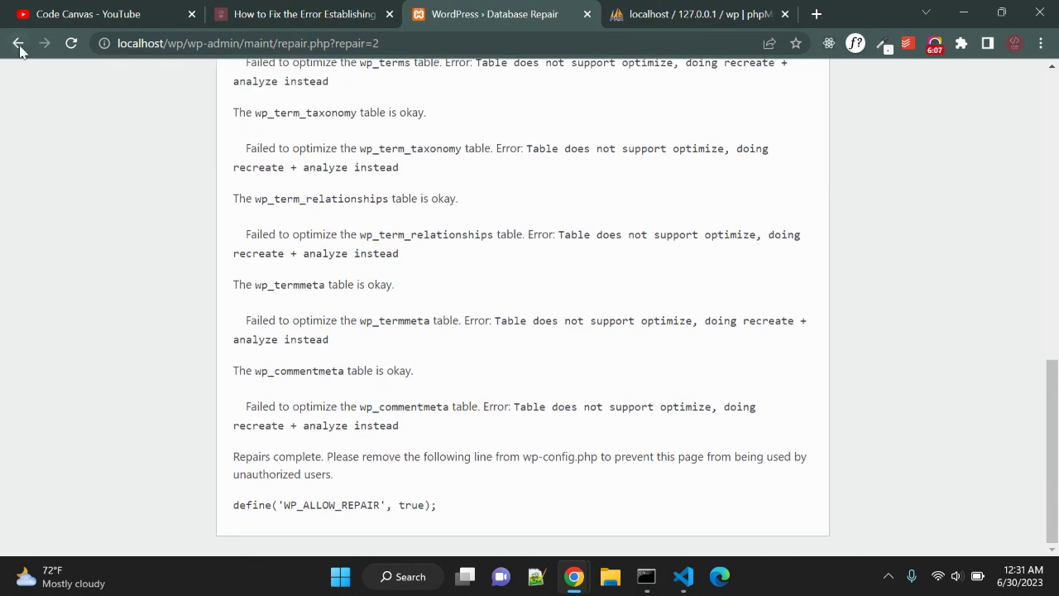
{"action": "left_click", "coordinate": [18, 44]}
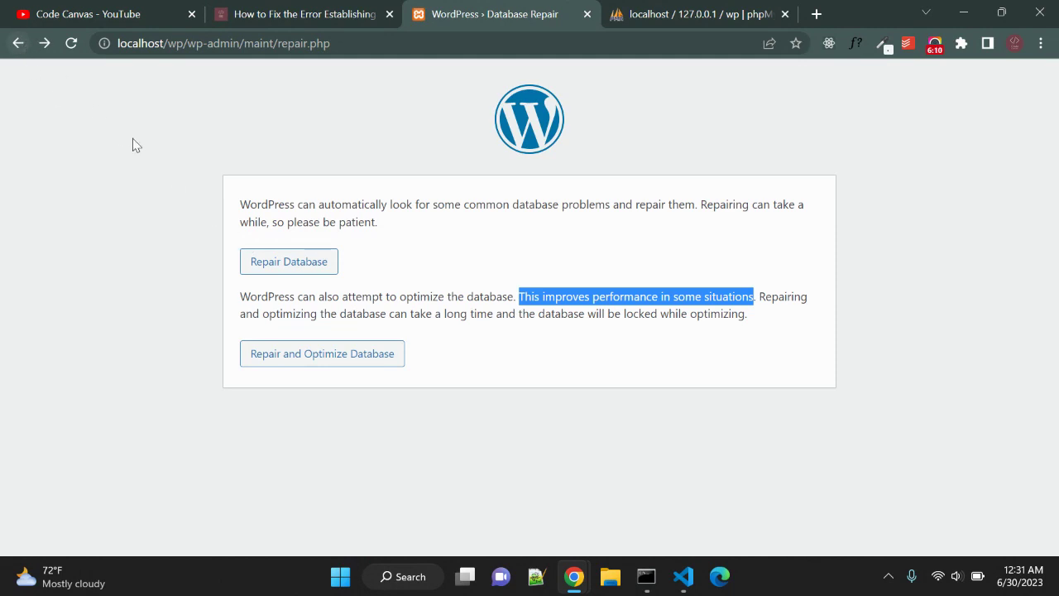
Delete the define('WP_ALLOW_REPAIR', true); line and its blank line from wp-config.php, then save.
{"action": "left_click", "coordinate": [683, 582]}
{"action": "left_click", "coordinate": [485, 273]}
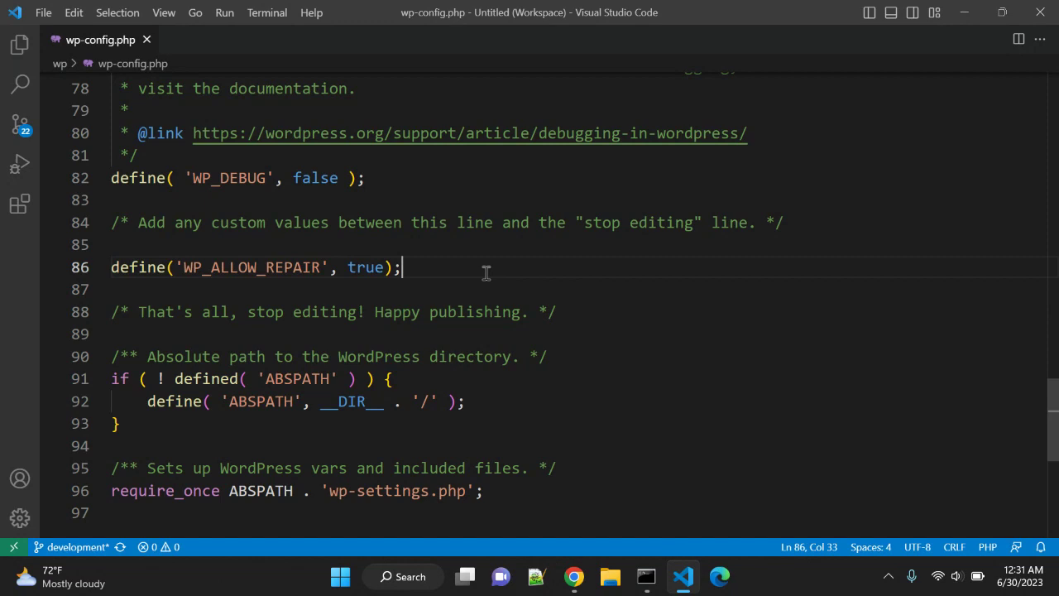
{"action": "key", "text": "shift+Home"}
{"action": "key", "text": "BackSpace"}
{"action": "key", "text": "BackSpace"}
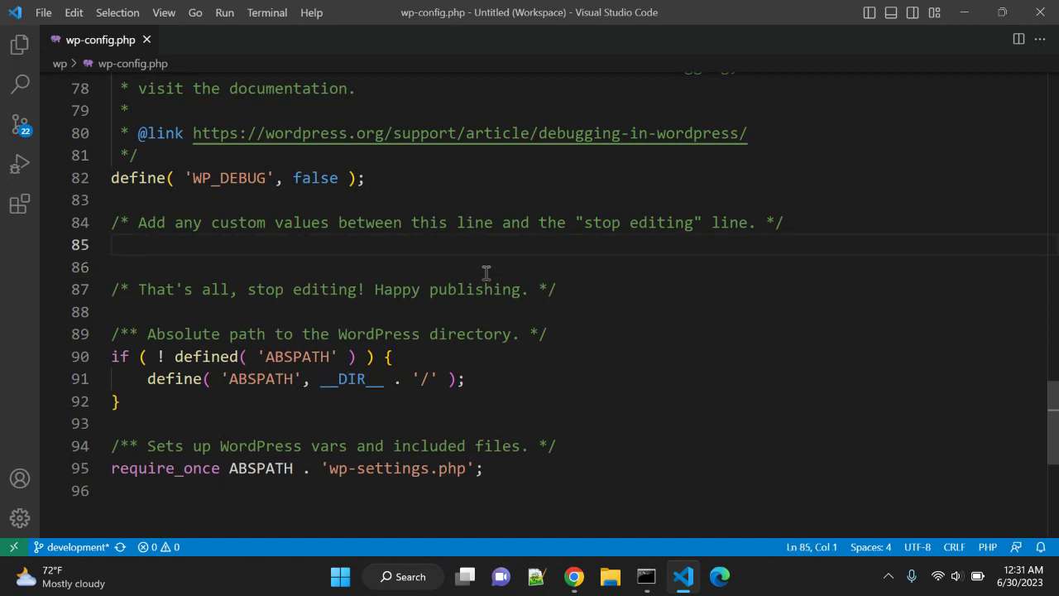
{"action": "key", "text": "BackSpace"}
{"action": "key", "text": "alt+Tab"}
{"action": "key", "text": "F5"}
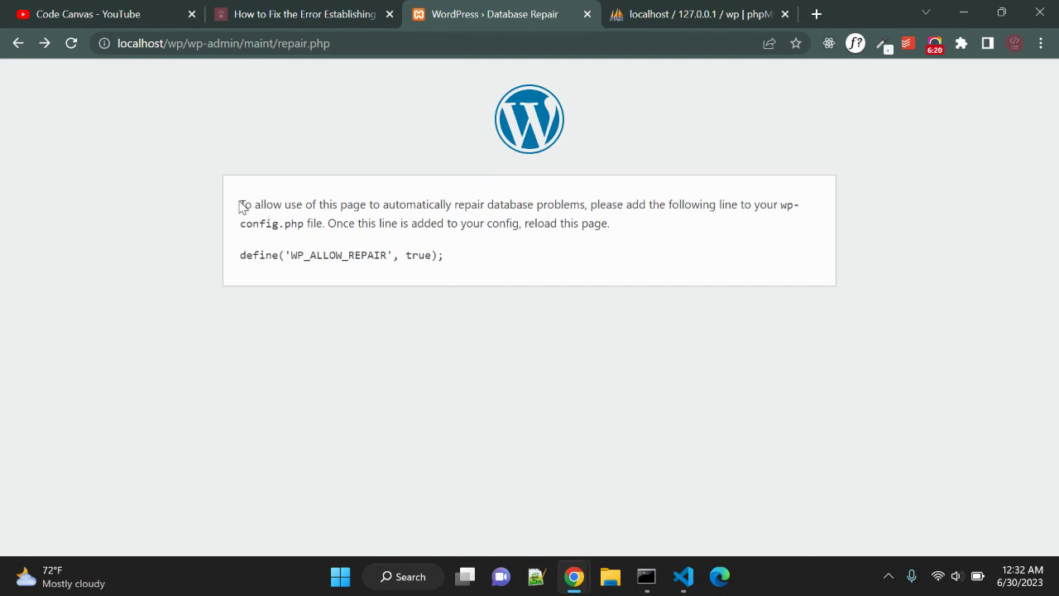
Confirm repair.php now asks for WP_ALLOW_REPAIR, then load localhost/wp/wp-admin/.
{"action": "left_click_drag", "start_coordinate": [239, 206], "coordinate": [562, 206]}
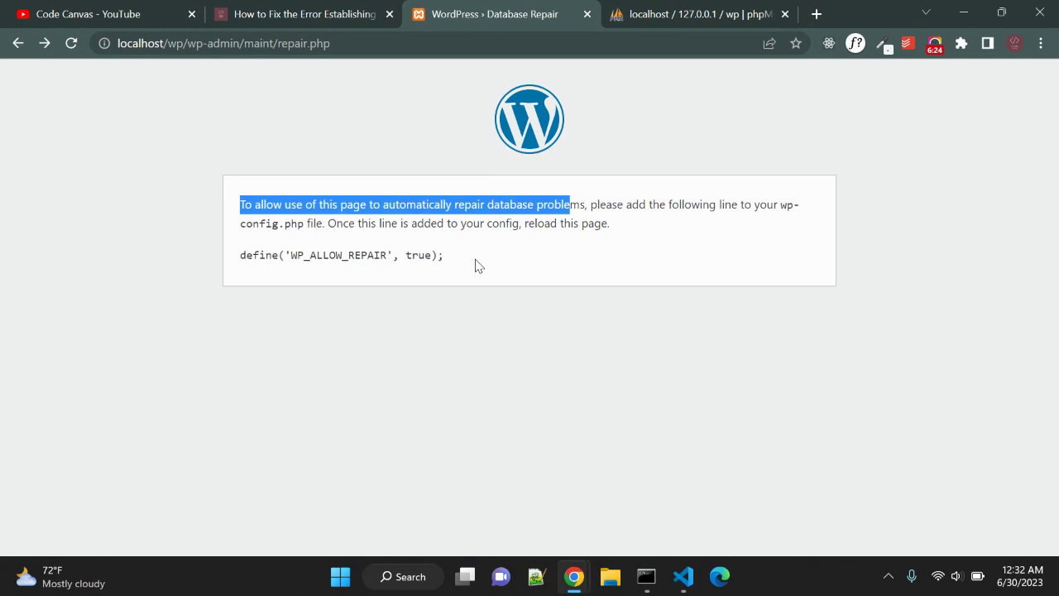
{"action": "left_click_drag", "start_coordinate": [476, 264], "coordinate": [236, 270]}
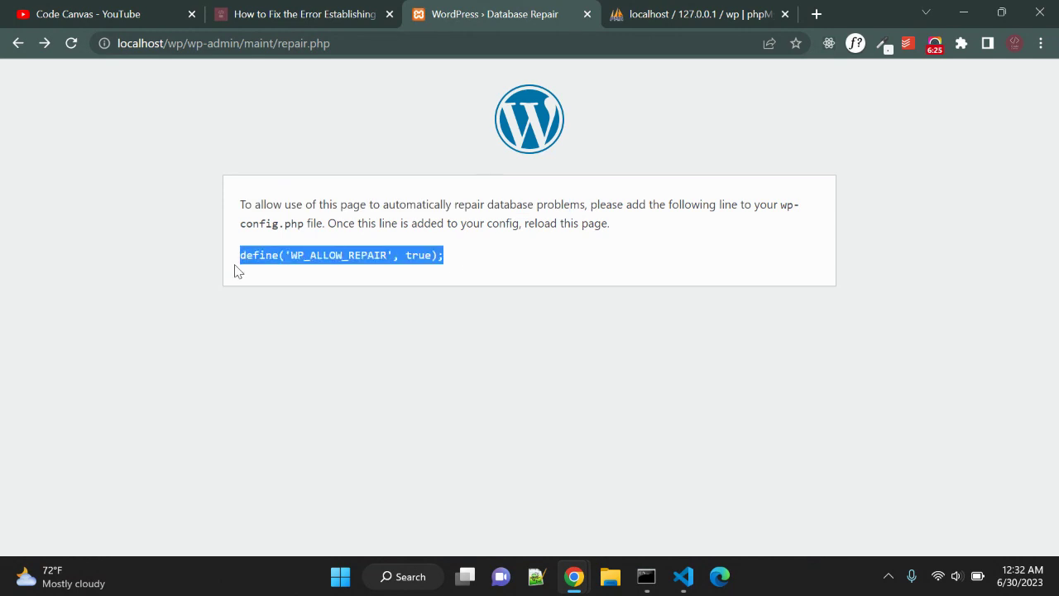
{"action": "left_click", "coordinate": [257, 309]}
{"action": "key", "text": "ctrl+l"}
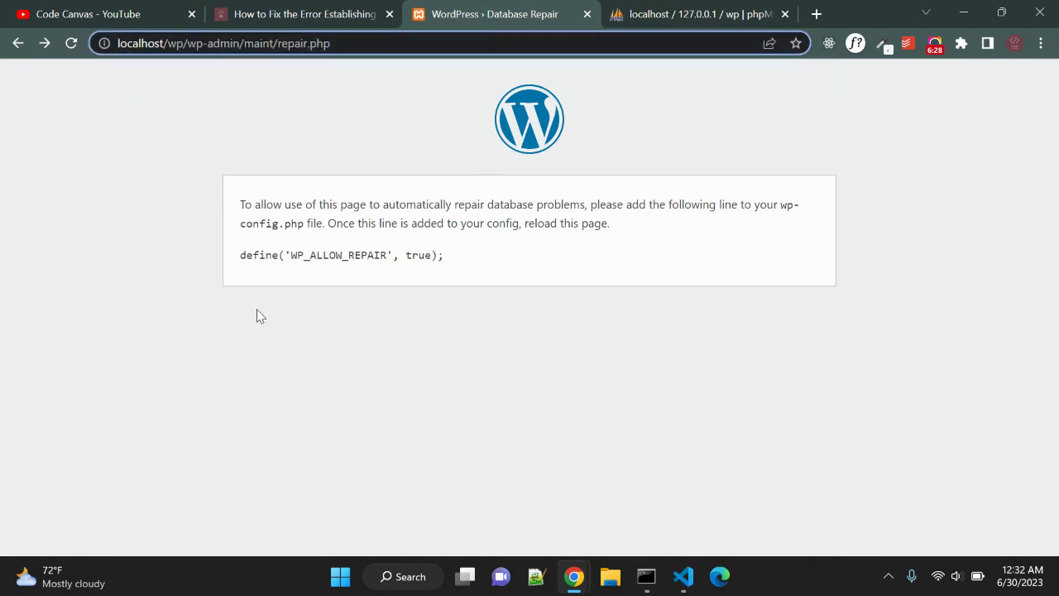
{"action": "key", "text": "ctrl+shift+Left"}
{"action": "key", "text": "ctrl+shift+Left"}
{"action": "key", "text": "BackSpace"}
{"action": "key", "text": "Return"}
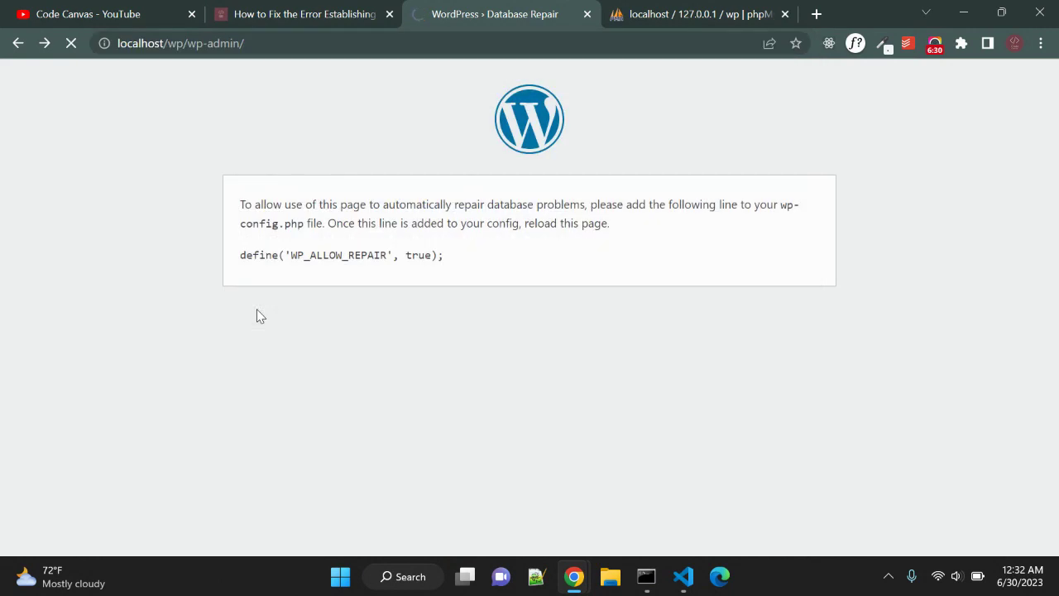
Glance at wp-config.php again, then switch to the tutorial page listing the fixes.
{"action": "key", "text": "alt+Tab"}
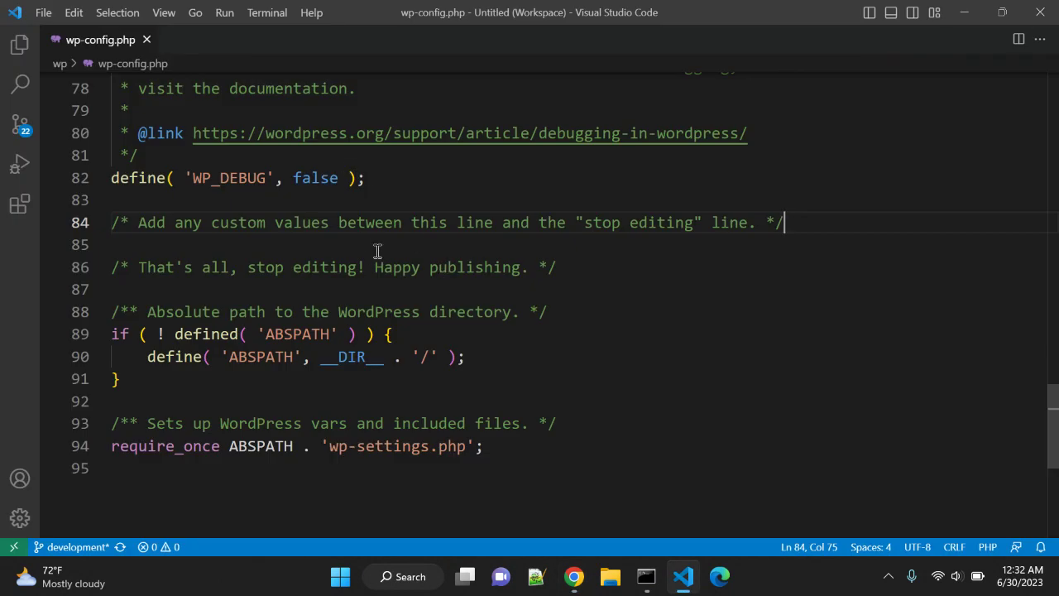
{"action": "key", "text": "alt+Tab"}
{"action": "left_click", "coordinate": [282, 11]}
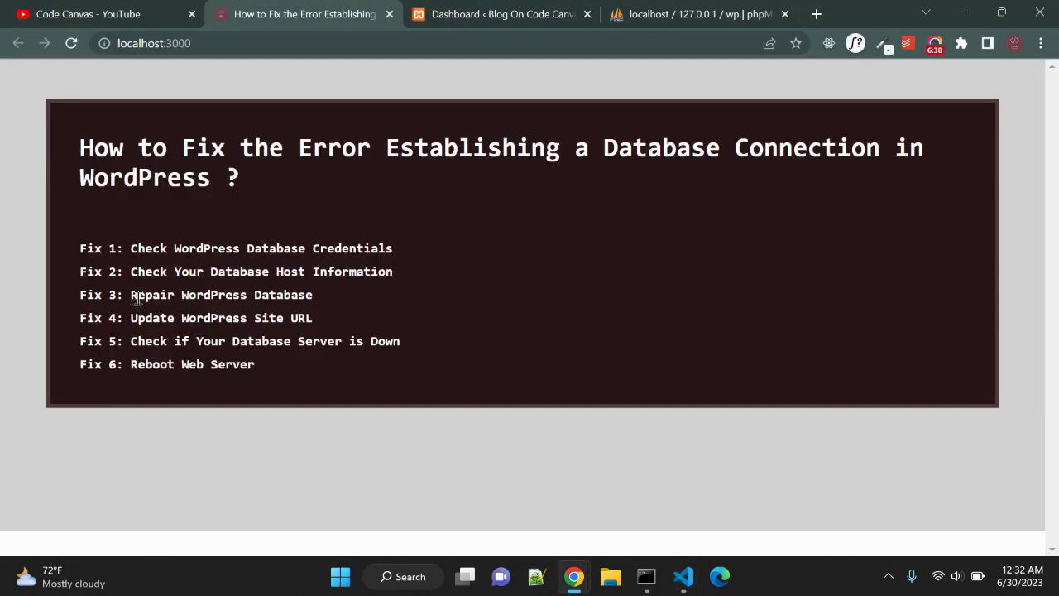
Read Fix 3 and Fix 4, Update WordPress Site URL, then switch to the Dashboard tab.
{"action": "left_click_drag", "start_coordinate": [131, 295], "coordinate": [342, 305]}
{"action": "left_click", "coordinate": [348, 313]}
{"action": "left_click_drag", "start_coordinate": [131, 319], "coordinate": [335, 308]}
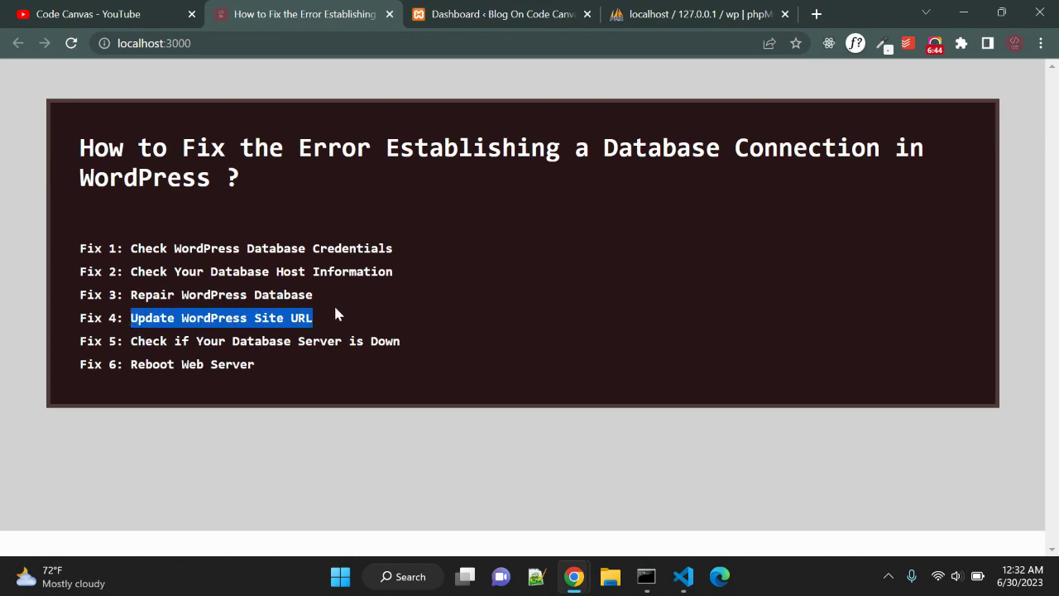
{"action": "left_click", "coordinate": [355, 308]}
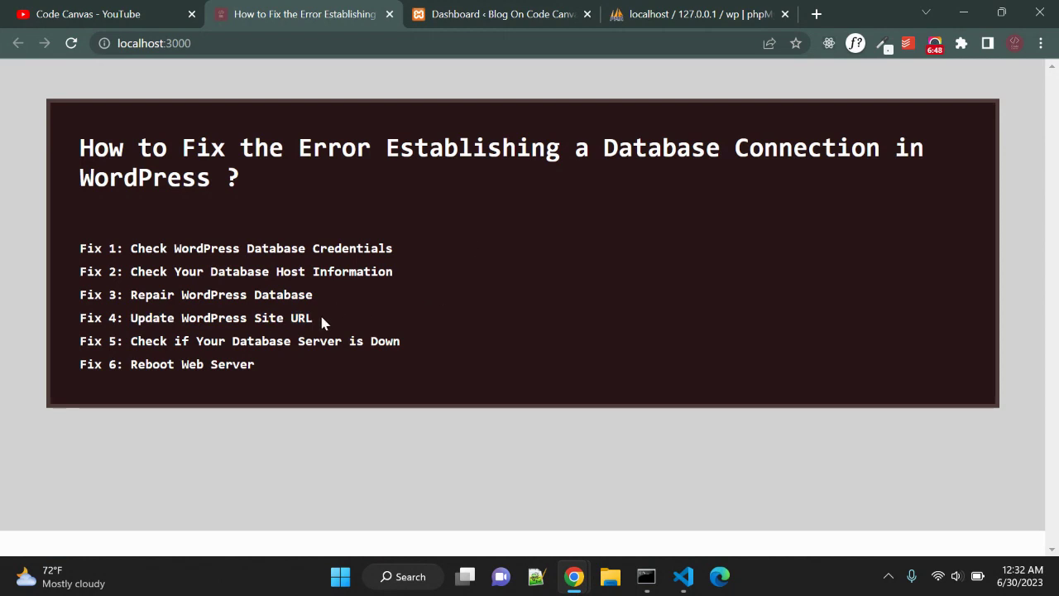
{"action": "left_click", "coordinate": [465, 15]}
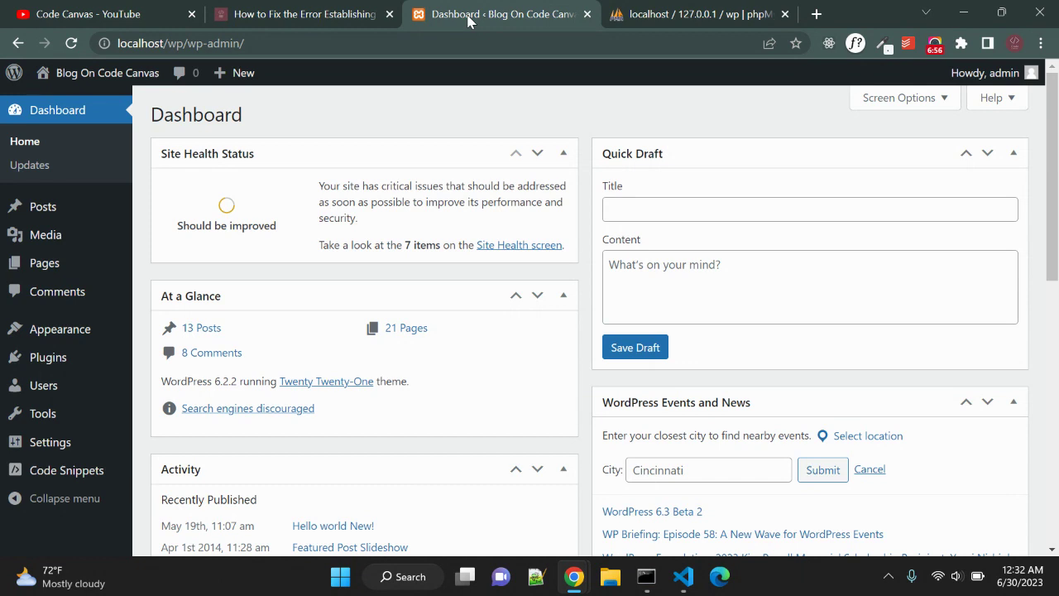
Open the wp_options table from the wp database's table list in phpMyAdmin.
{"action": "left_click", "coordinate": [657, 8]}
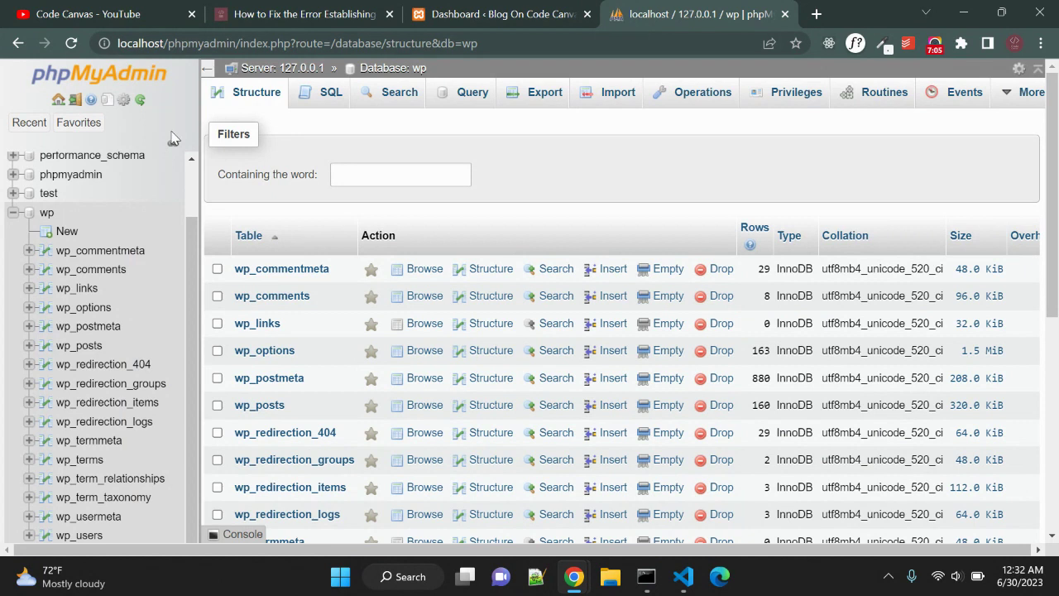
{"action": "scroll", "coordinate": [390, 209], "scroll_direction": "down", "scroll_amount": 2}
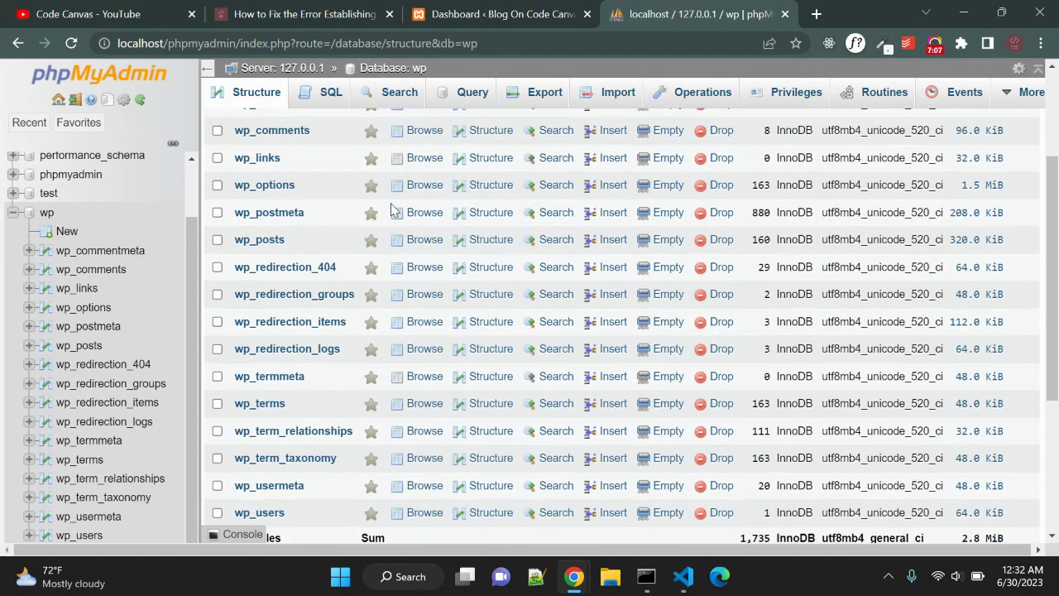
{"action": "scroll", "coordinate": [395, 211], "scroll_direction": "down", "scroll_amount": 1}
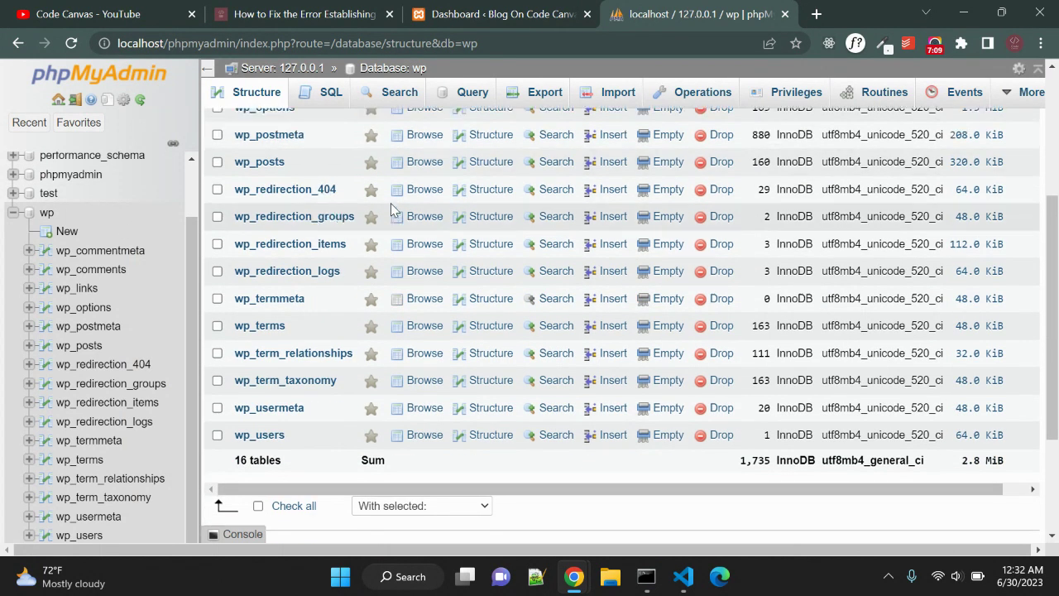
{"action": "scroll", "coordinate": [394, 211], "scroll_direction": "up", "scroll_amount": 1}
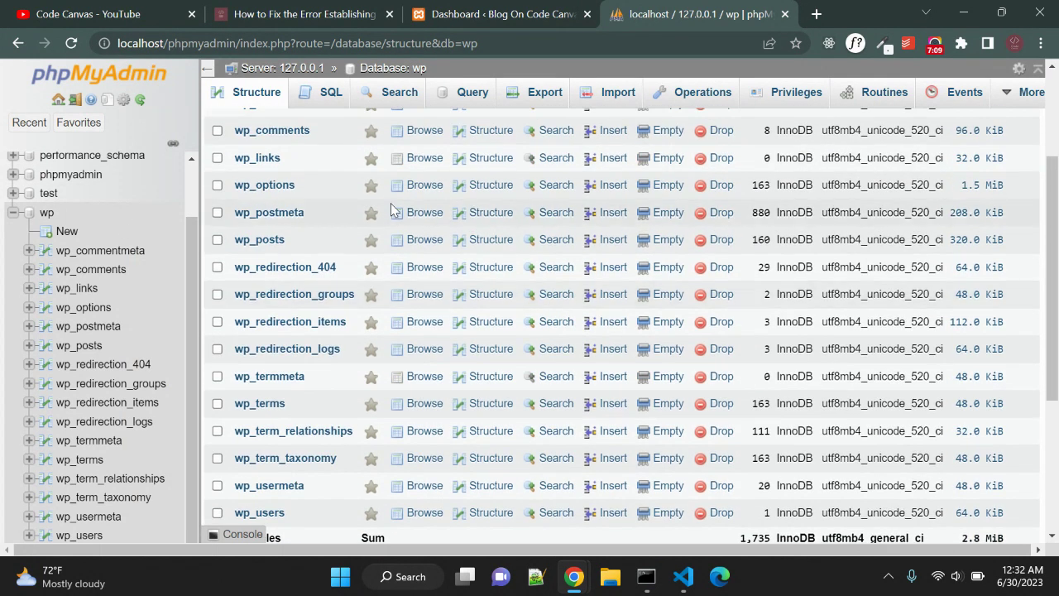
{"action": "left_click", "coordinate": [254, 191]}
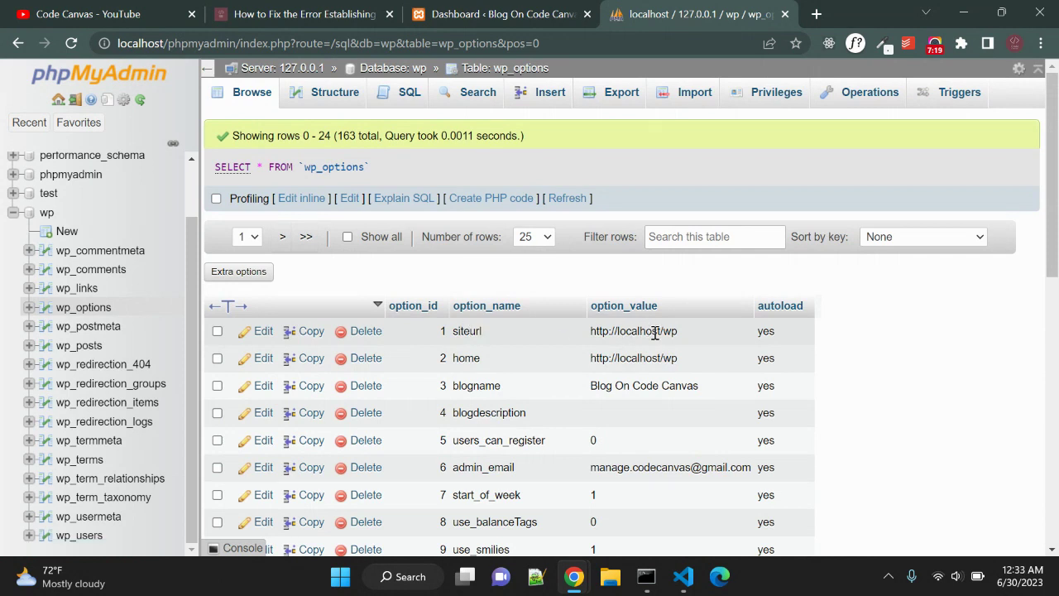
{"action": "left_click", "coordinate": [488, 14]}
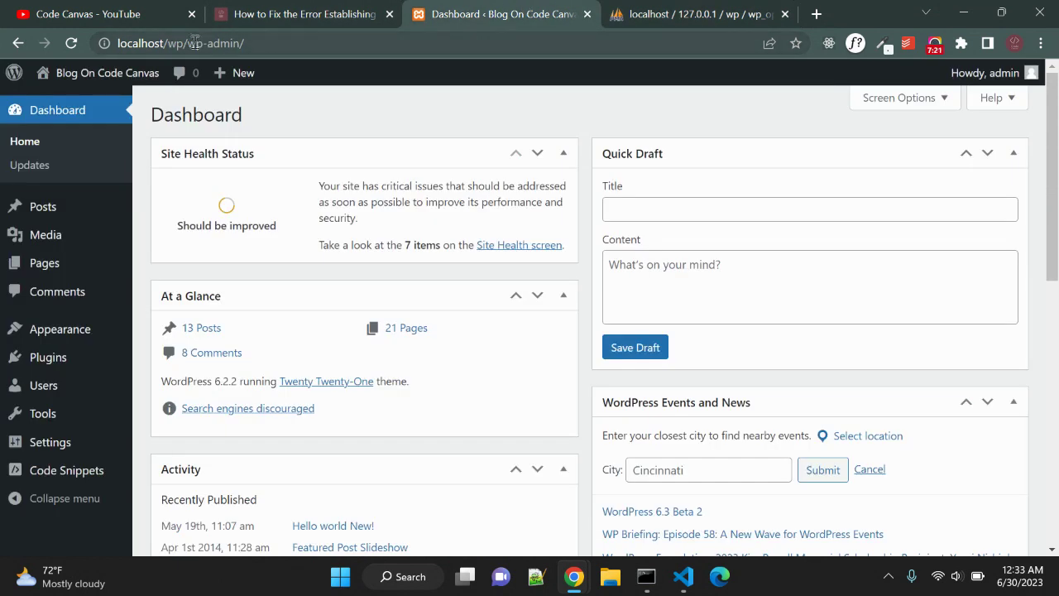
{"action": "left_click_drag", "start_coordinate": [188, 43], "coordinate": [118, 43]}
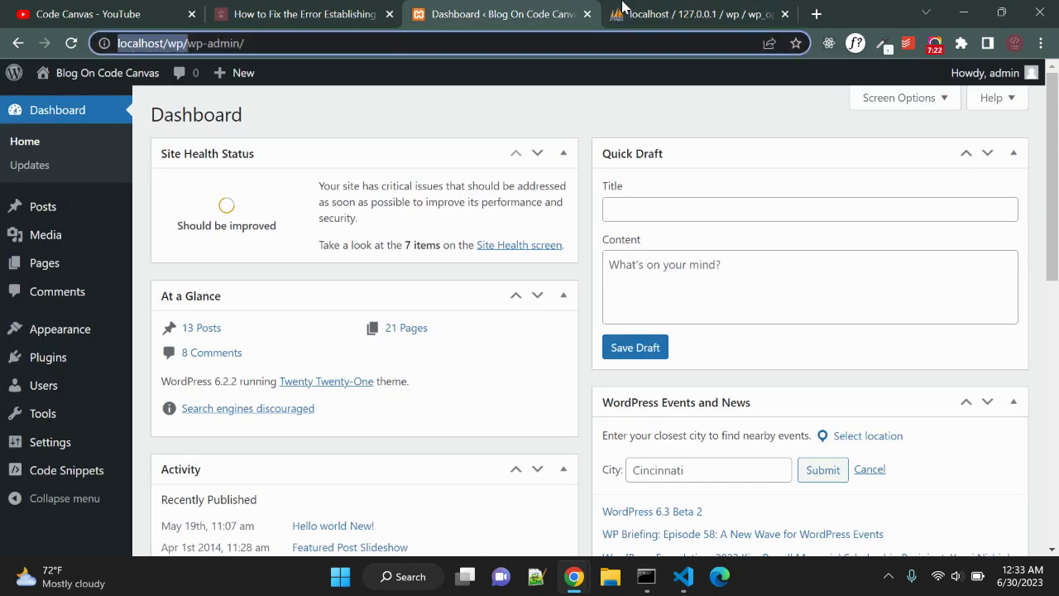
{"action": "left_click", "coordinate": [624, 7]}
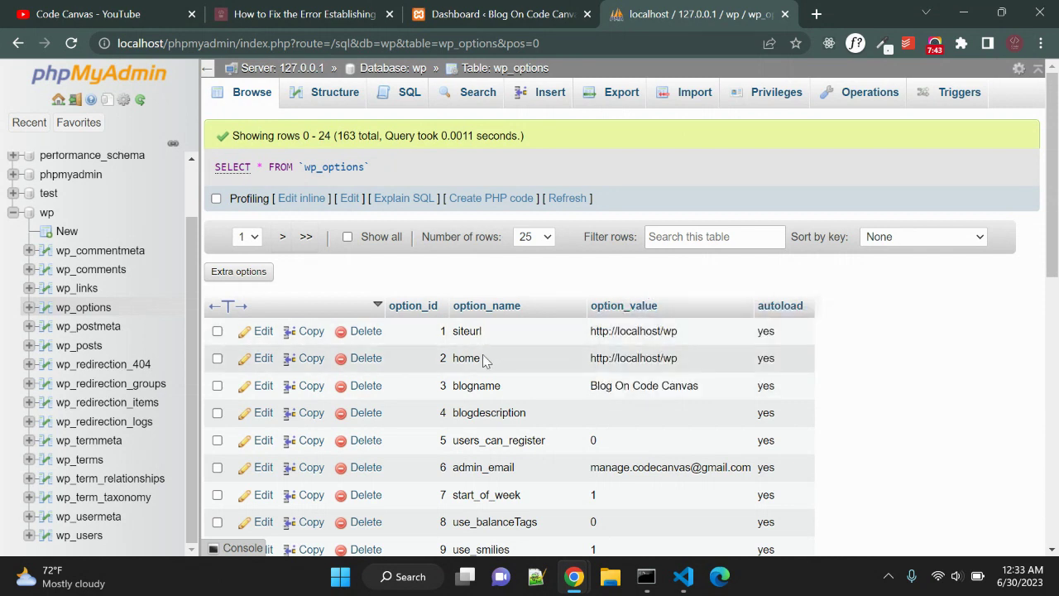
Switch back to the localhost:3000 guide of six database-connection fixes.
{"action": "left_click", "coordinate": [314, 14]}
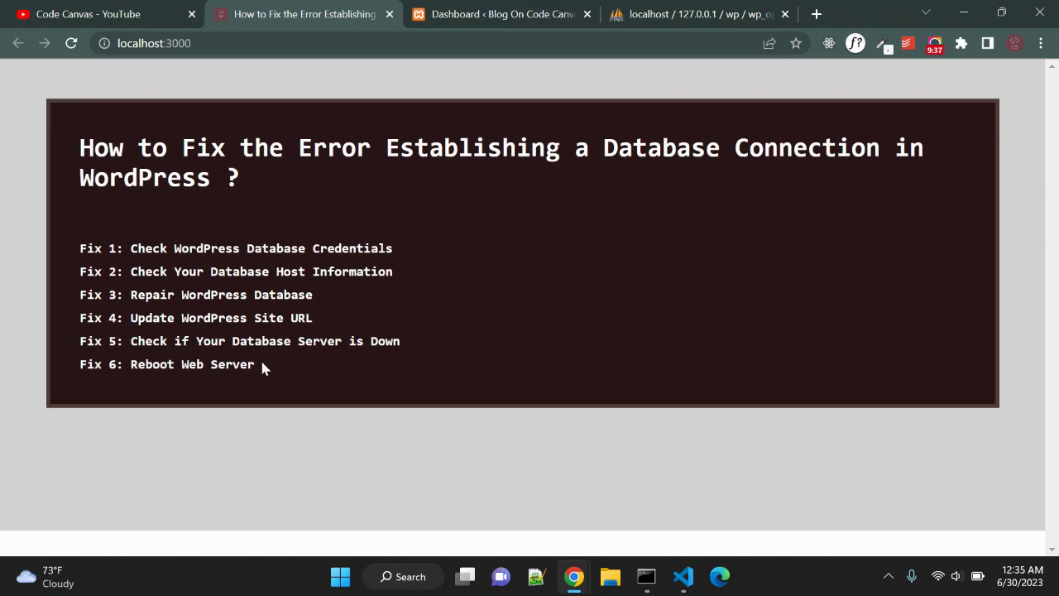
Look over all six fixes, then switch to the Code Canvas YouTube Playlists page.
{"action": "left_click_drag", "start_coordinate": [262, 364], "coordinate": [73, 253]}
{"action": "left_click", "coordinate": [416, 315]}
{"action": "left_click", "coordinate": [116, 10]}
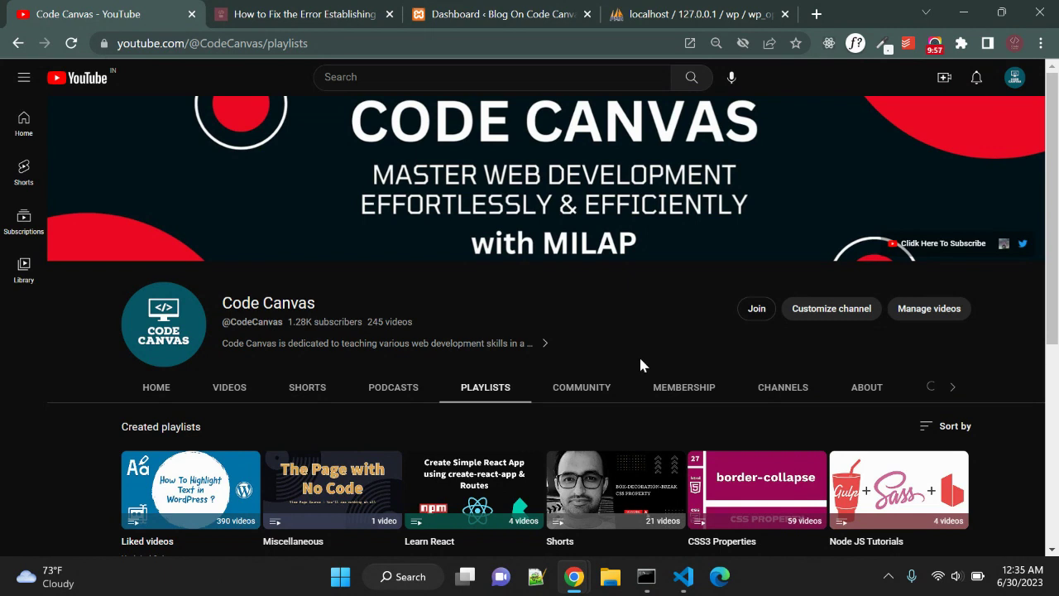
{"action": "scroll", "coordinate": [629, 347], "scroll_direction": "down", "scroll_amount": 1}
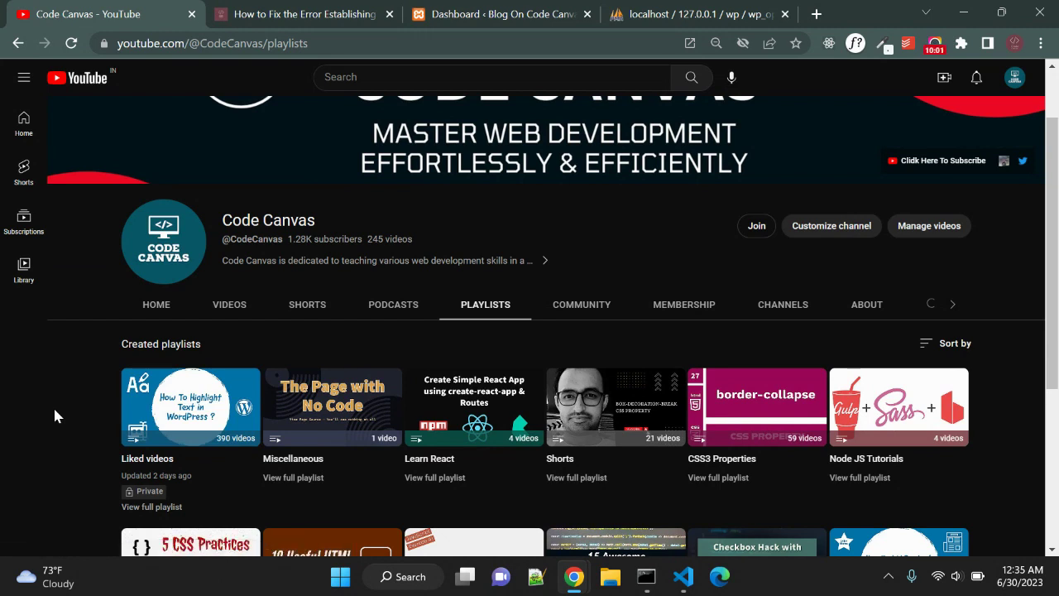
{"action": "scroll", "coordinate": [54, 415], "scroll_direction": "down", "scroll_amount": 1}
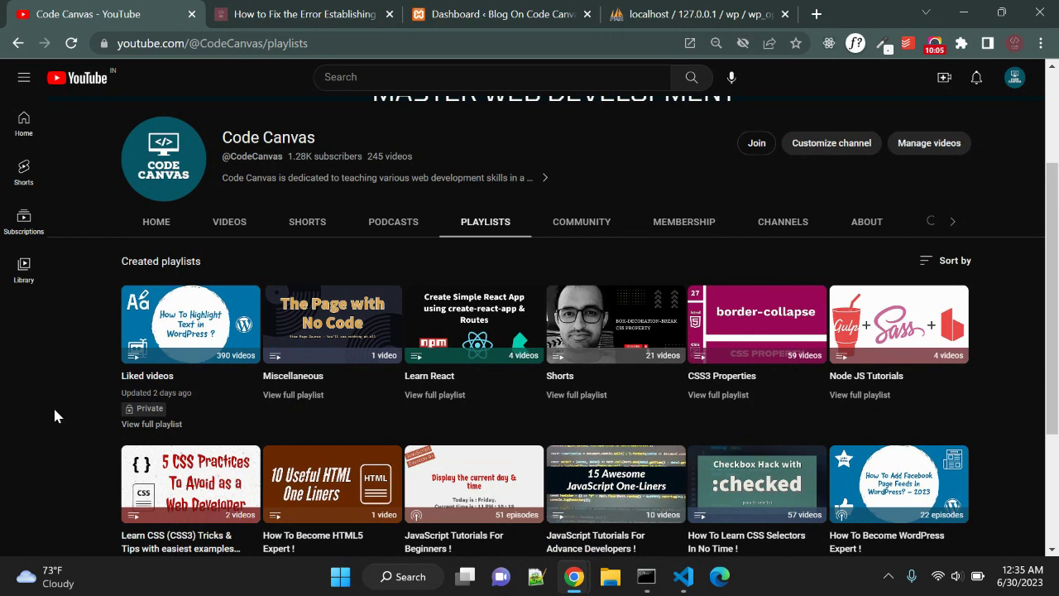
{"action": "scroll", "coordinate": [53, 405], "scroll_direction": "up", "scroll_amount": 2}
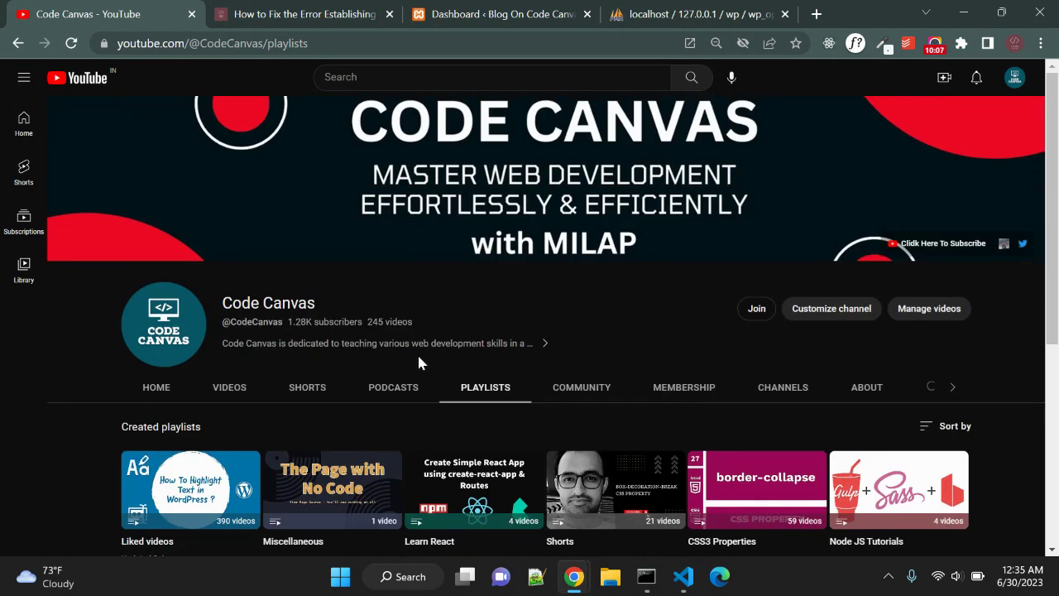